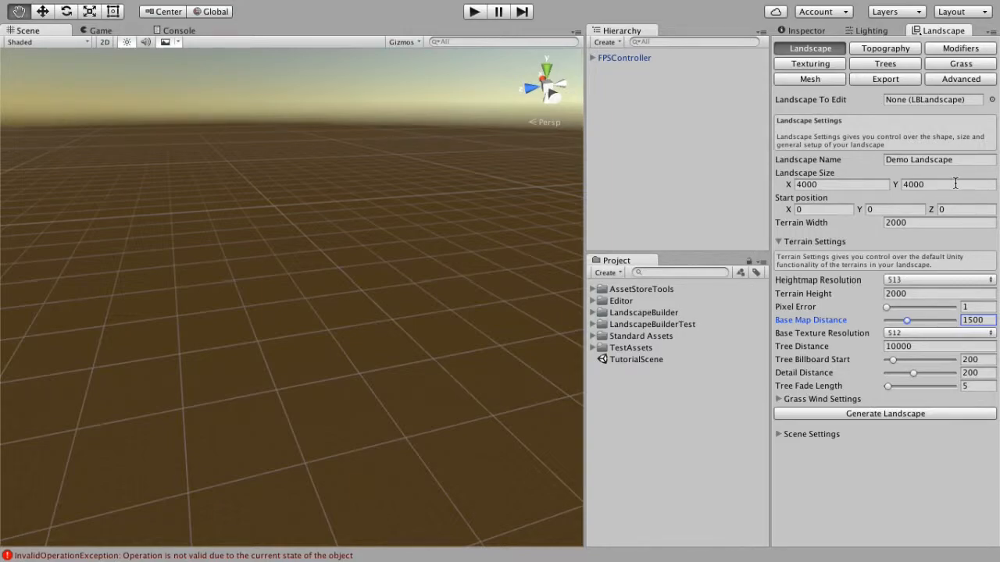
Step: Set the base map distance to 5000 and generate the Demo Landscape
{"action": "left_click", "coordinate": [983, 321]}
{"action": "type", "text": "5000"}
{"action": "key", "text": "Return"}
{"action": "left_click", "coordinate": [947, 414]}
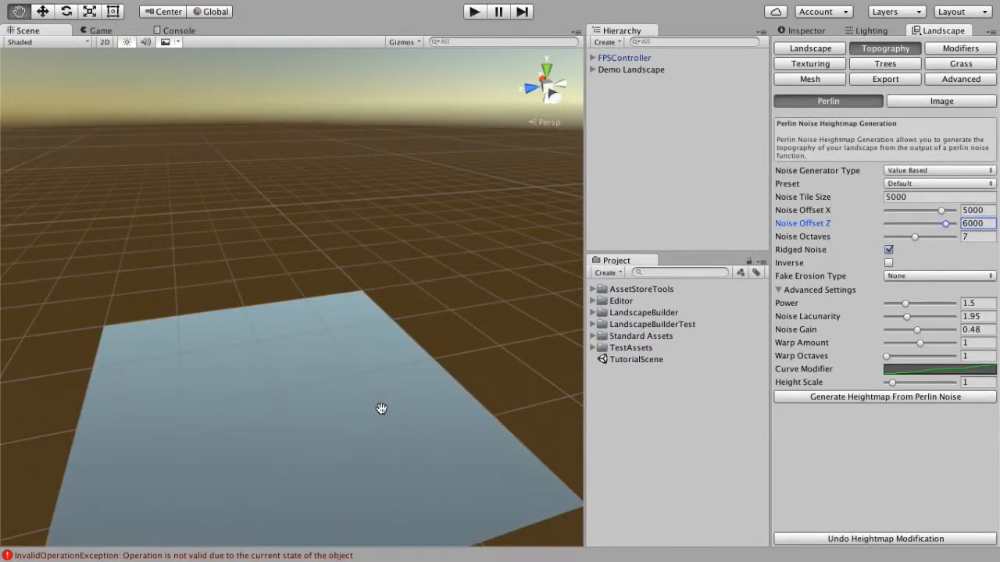
{"action": "left_click_drag", "start_coordinate": [382, 409], "coordinate": [379, 469], "text": "alt"}
Step: Add the Landscape Builder lighting to the scene from the landscape's scene settings
{"action": "left_click", "coordinate": [834, 48]}
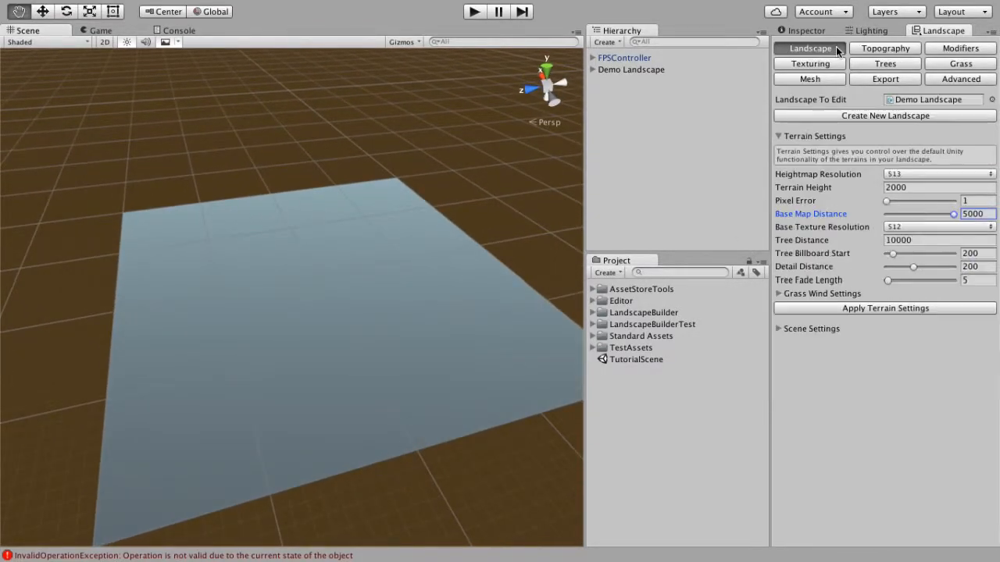
{"action": "left_click", "coordinate": [777, 330]}
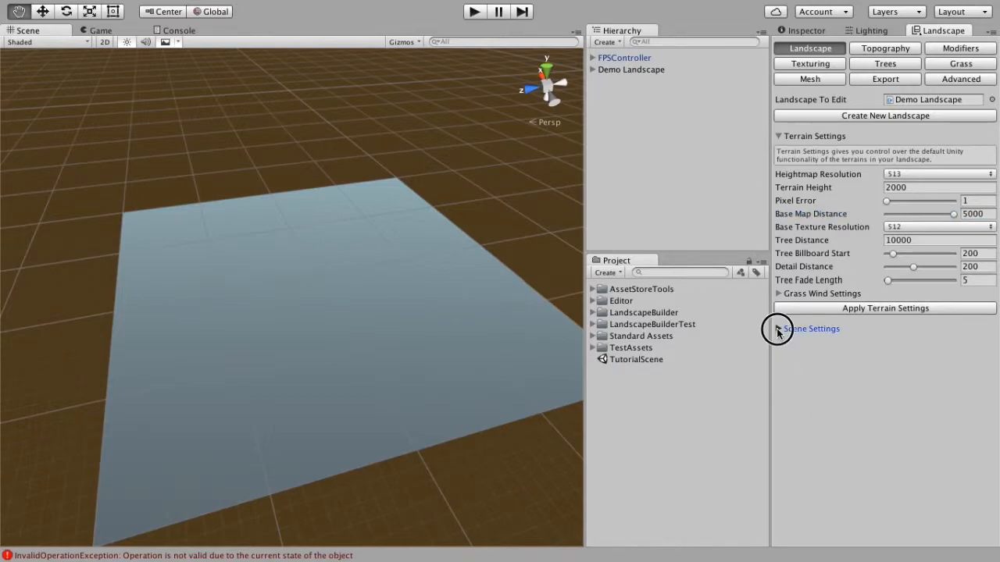
{"action": "left_click", "coordinate": [917, 427]}
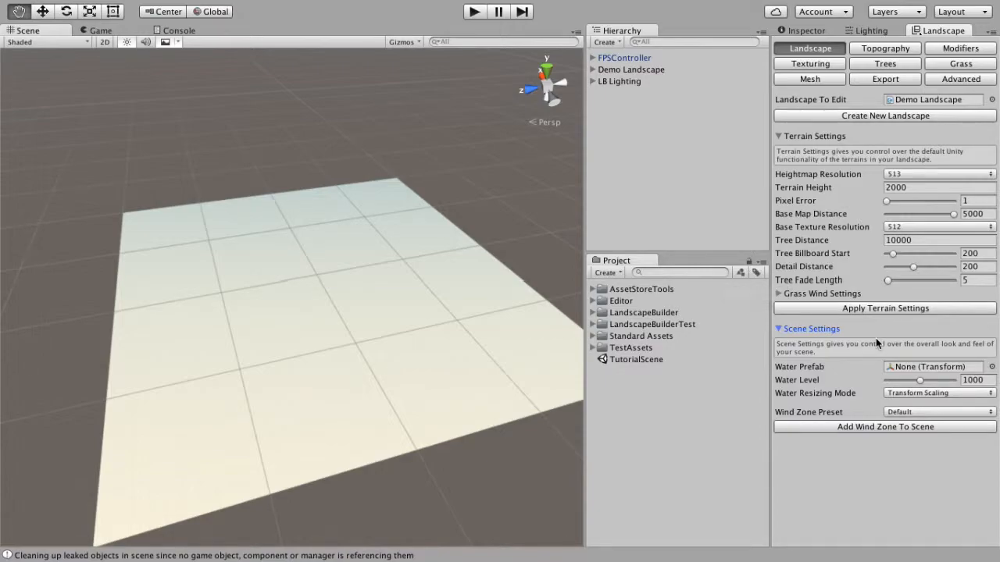
Step: Reload the Default preset for the Perlin topography, keeping the Value Based noise generator type
{"action": "left_click", "coordinate": [883, 47]}
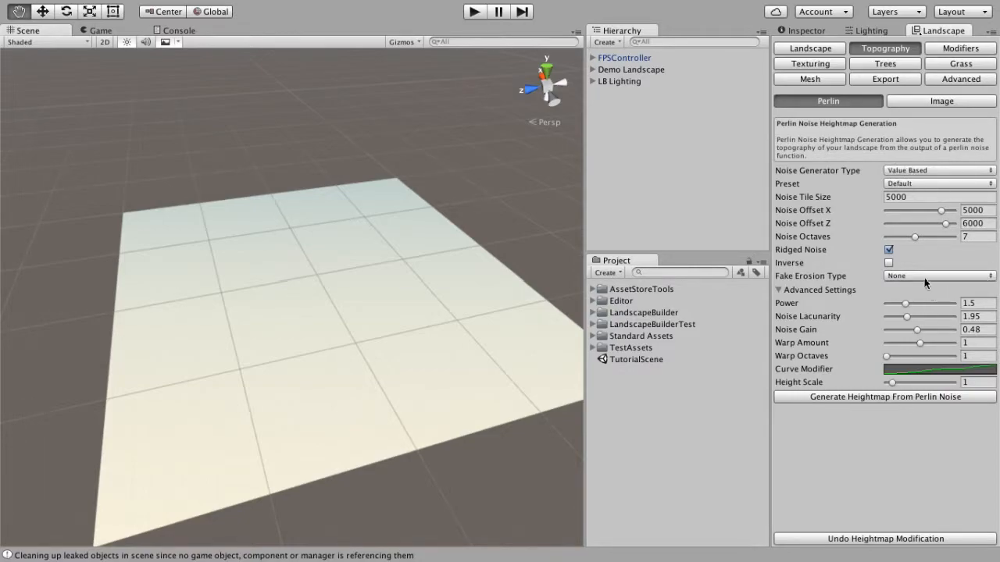
{"action": "left_click", "coordinate": [928, 171]}
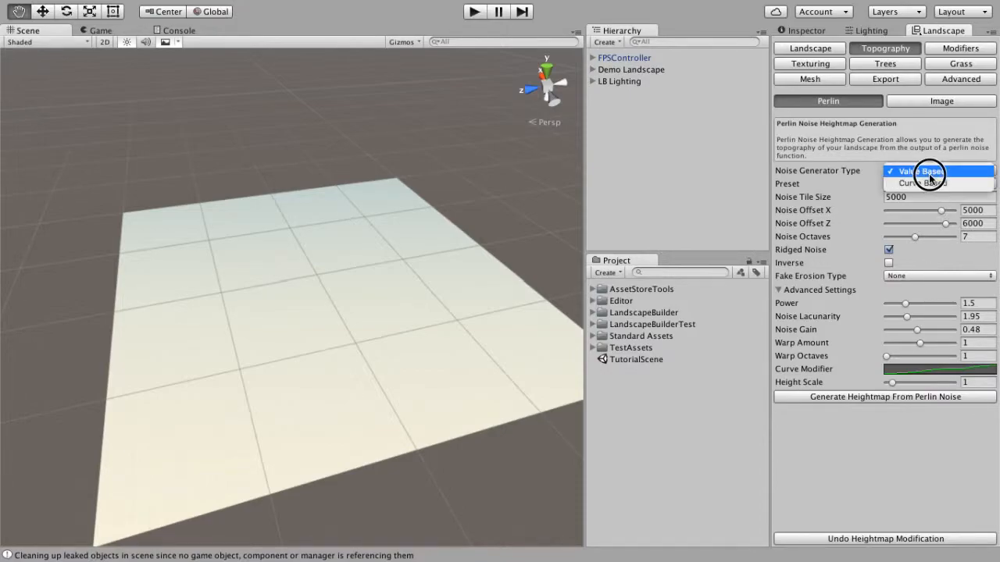
{"action": "left_click", "coordinate": [864, 183]}
{"action": "left_click", "coordinate": [931, 183]}
{"action": "left_click", "coordinate": [930, 197]}
{"action": "left_click", "coordinate": [925, 184]}
{"action": "left_click", "coordinate": [914, 184]}
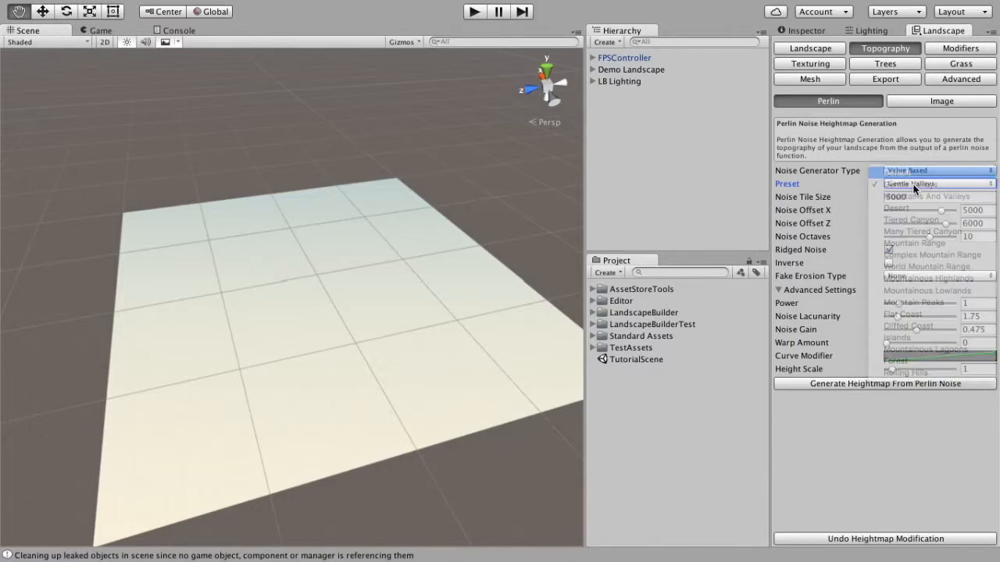
Step: Set the fake erosion type to None and generate the landscape's heightmap from Perlin noise
{"action": "left_click", "coordinate": [941, 276]}
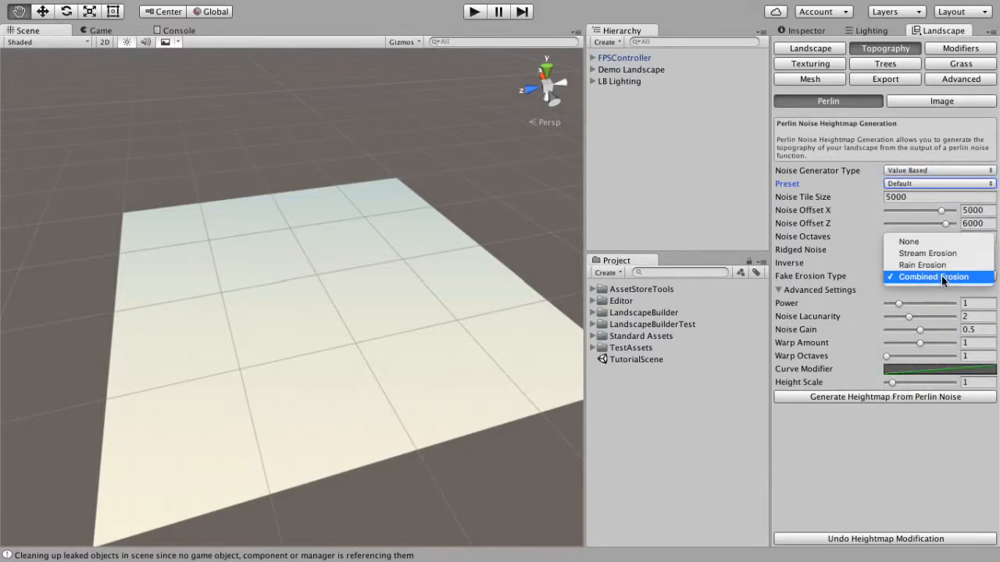
{"action": "left_click", "coordinate": [929, 242]}
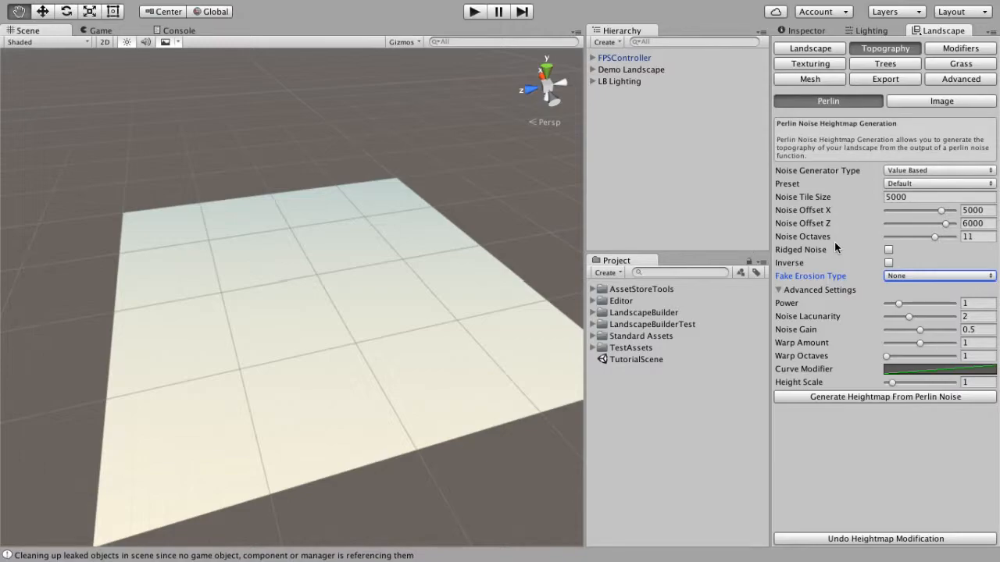
{"action": "left_click", "coordinate": [842, 397]}
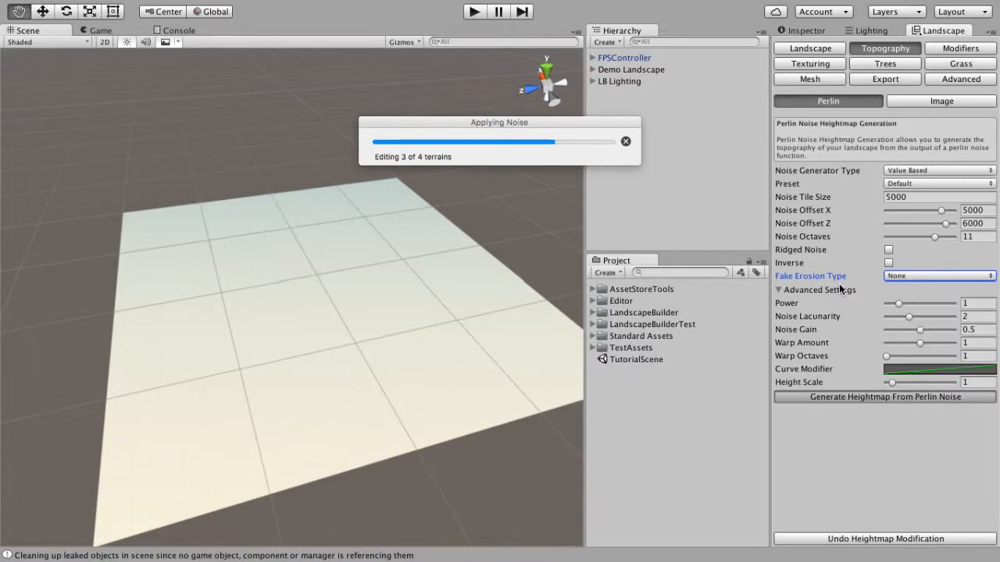
{"action": "right_click_drag", "start_coordinate": [232, 273], "coordinate": [281, 250]}
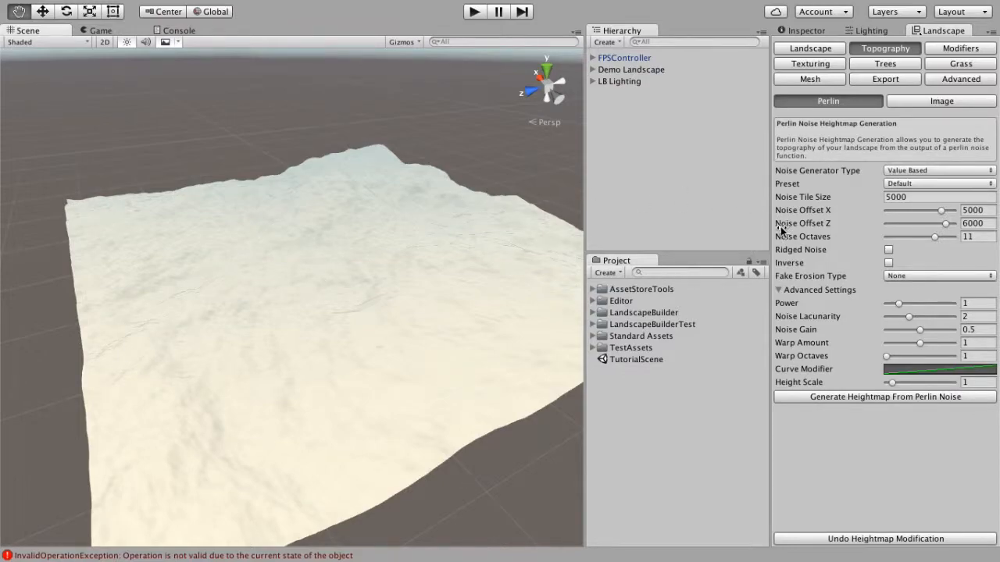
Step: Review the inclination-based grass and cliff texture settings and texture the landscape with them
{"action": "left_click", "coordinate": [836, 63]}
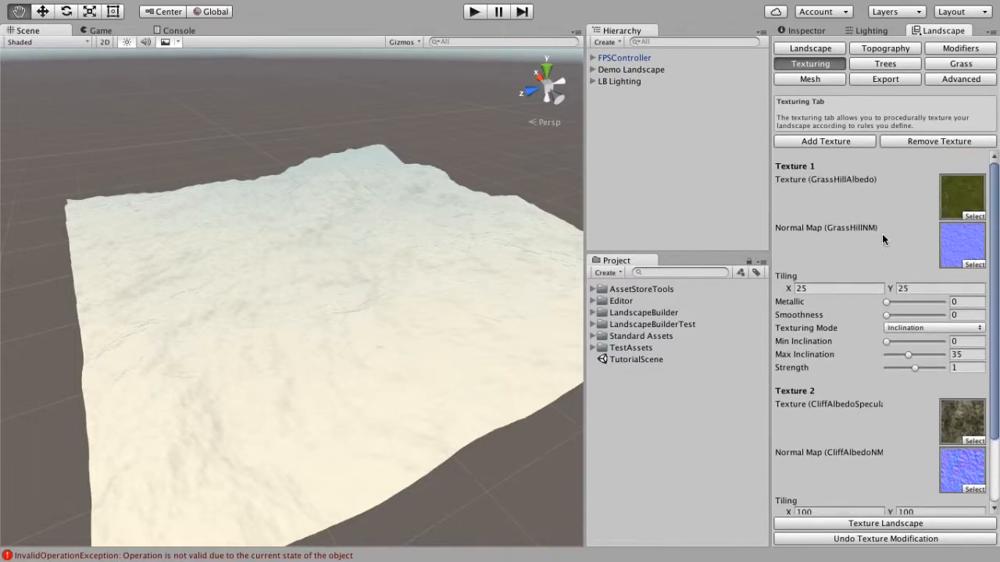
{"action": "scroll", "coordinate": [907, 251], "scroll_direction": "down", "scroll_amount": 1}
{"action": "scroll", "coordinate": [927, 203], "scroll_direction": "down", "scroll_amount": 1}
{"action": "scroll", "coordinate": [924, 204], "scroll_direction": "up", "scroll_amount": 2}
{"action": "scroll", "coordinate": [893, 282], "scroll_direction": "down", "scroll_amount": 1}
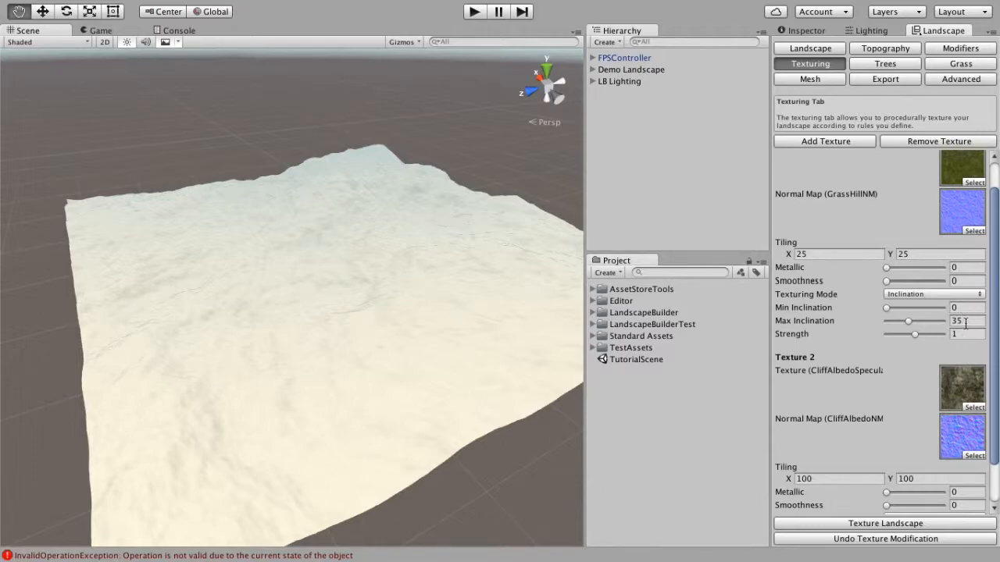
{"action": "scroll", "coordinate": [853, 341], "scroll_direction": "down", "scroll_amount": 2}
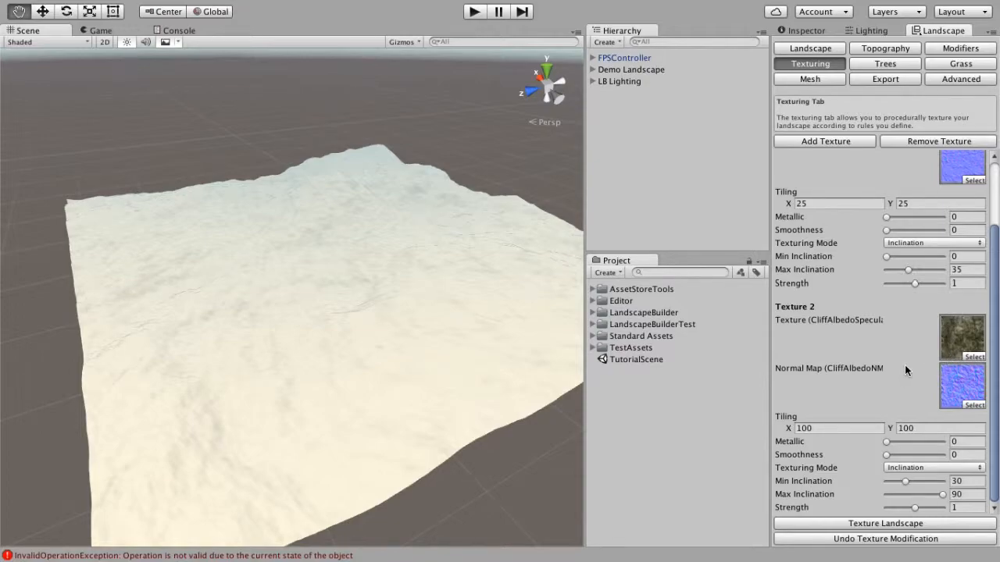
{"action": "scroll", "coordinate": [904, 365], "scroll_direction": "up", "scroll_amount": 3}
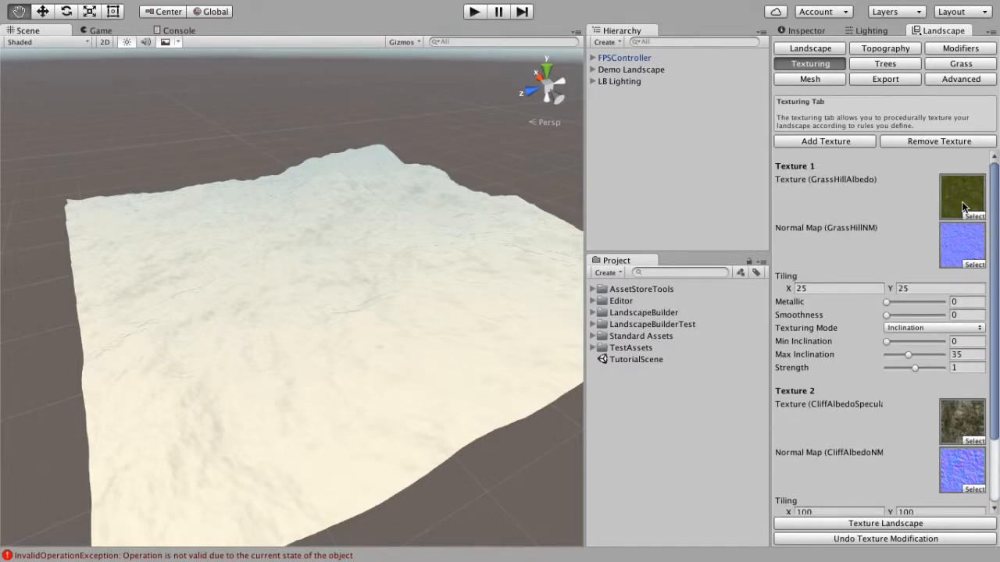
{"action": "left_click", "coordinate": [887, 47]}
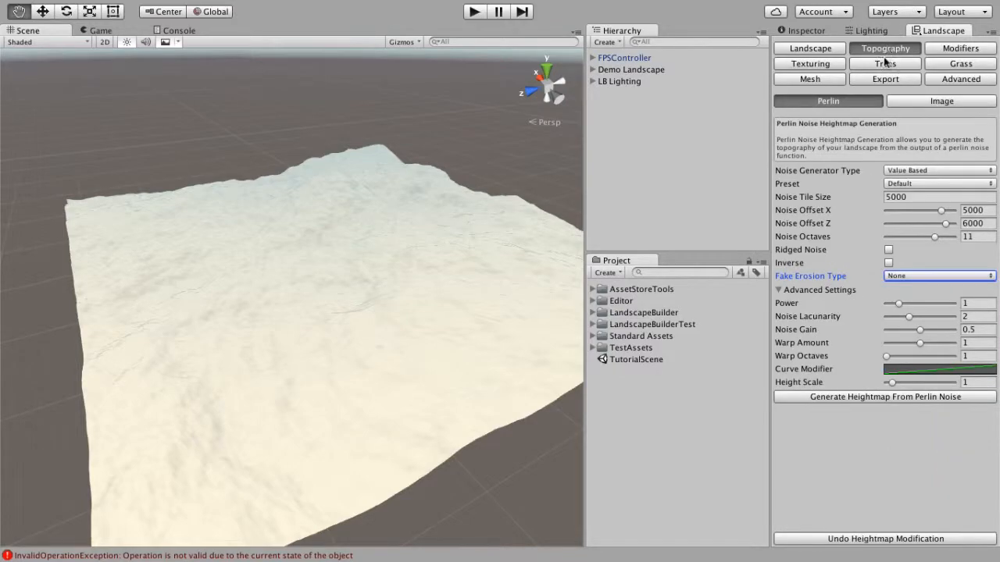
{"action": "left_click", "coordinate": [827, 64]}
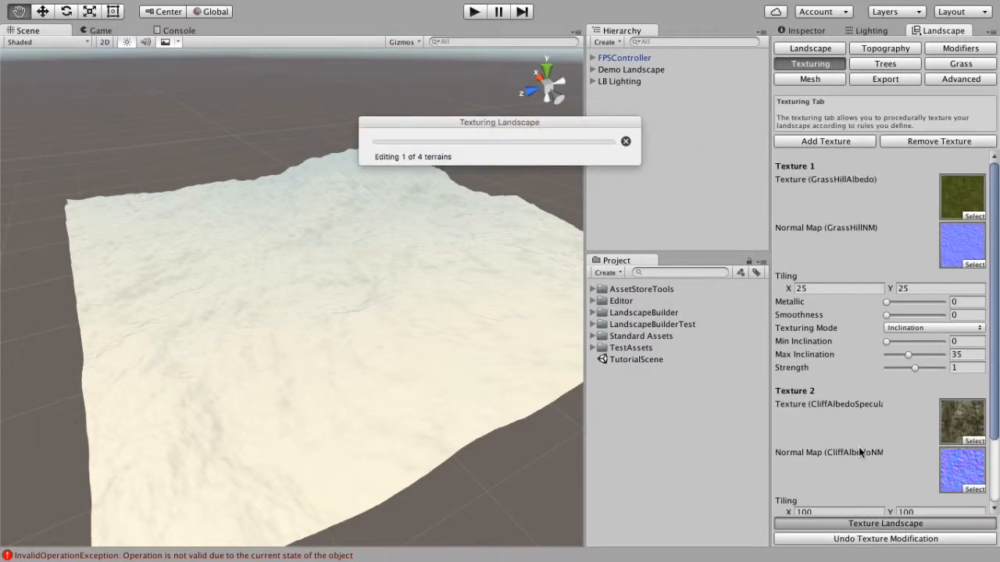
Step: Set the Perlin noise offsets X and Z to 0 and regenerate the heightmap
{"action": "left_click", "coordinate": [890, 48]}
{"action": "left_click_drag", "start_coordinate": [346, 286], "coordinate": [352, 275], "text": "alt"}
{"action": "key", "text": "w"}
{"action": "right_click_drag", "start_coordinate": [353, 275], "coordinate": [409, 241]}
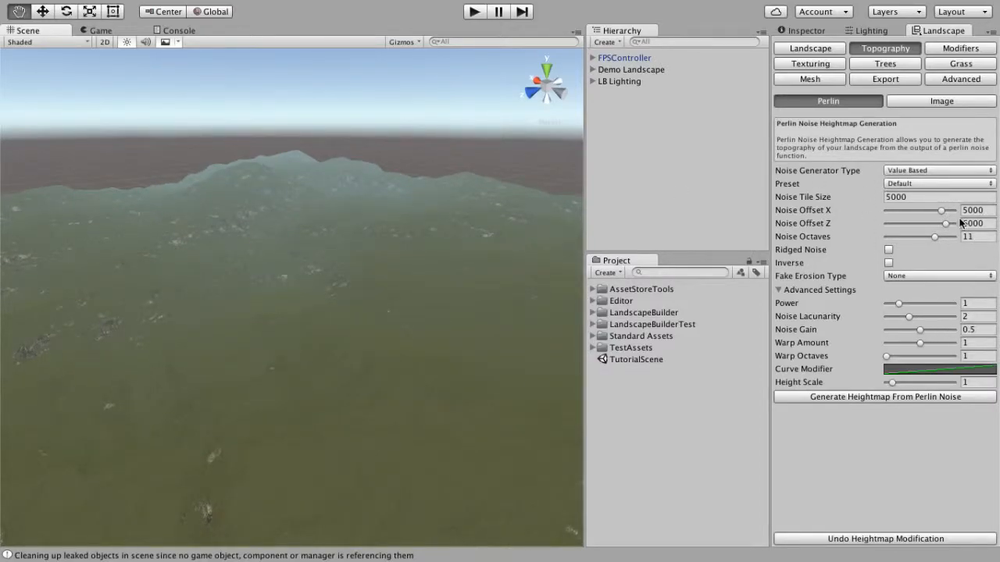
{"action": "left_click", "coordinate": [778, 290]}
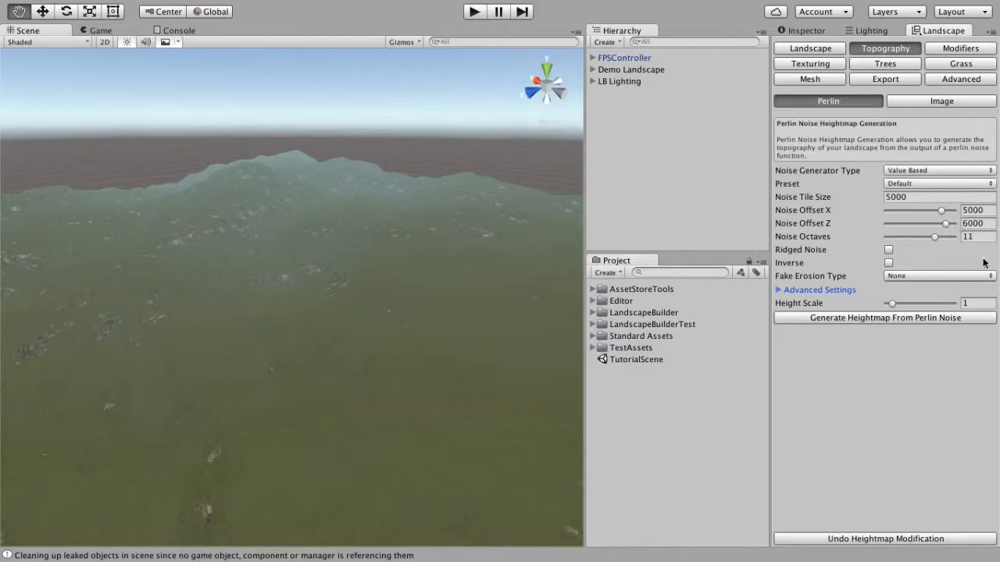
{"action": "left_click", "coordinate": [778, 290]}
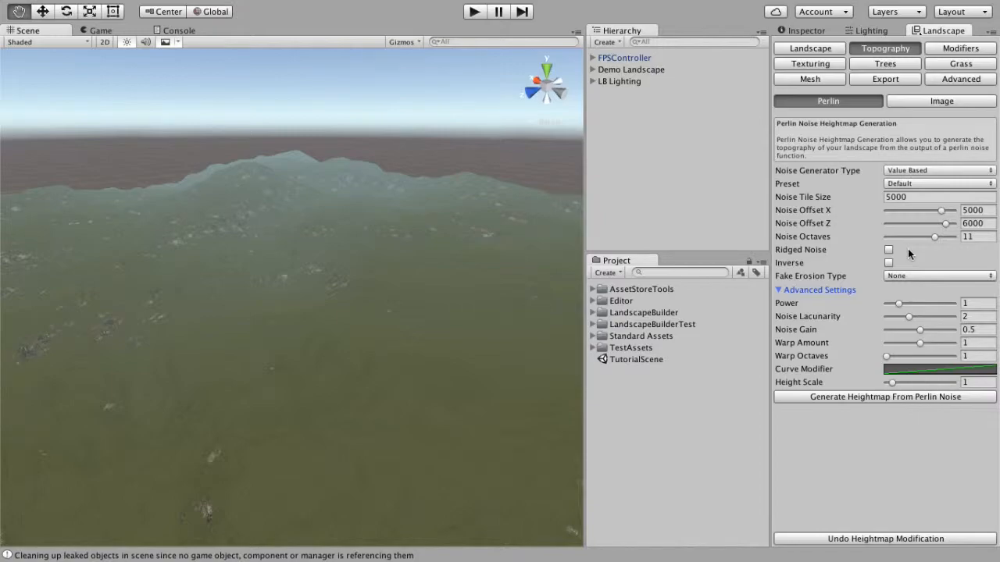
{"action": "left_click", "coordinate": [979, 211]}
{"action": "type", "text": "0"}
{"action": "key", "text": "Tab"}
{"action": "type", "text": "0"}
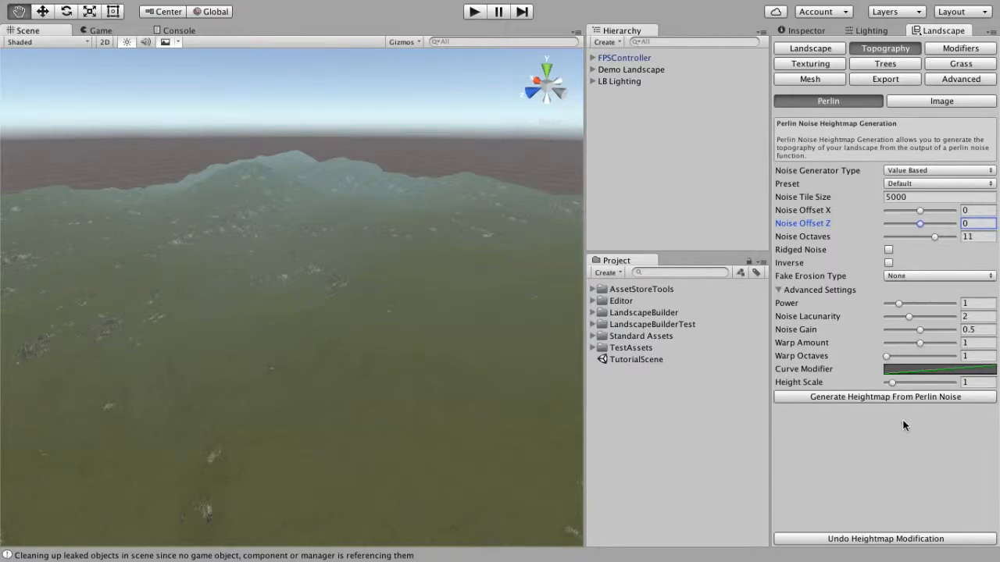
{"action": "left_click", "coordinate": [887, 398]}
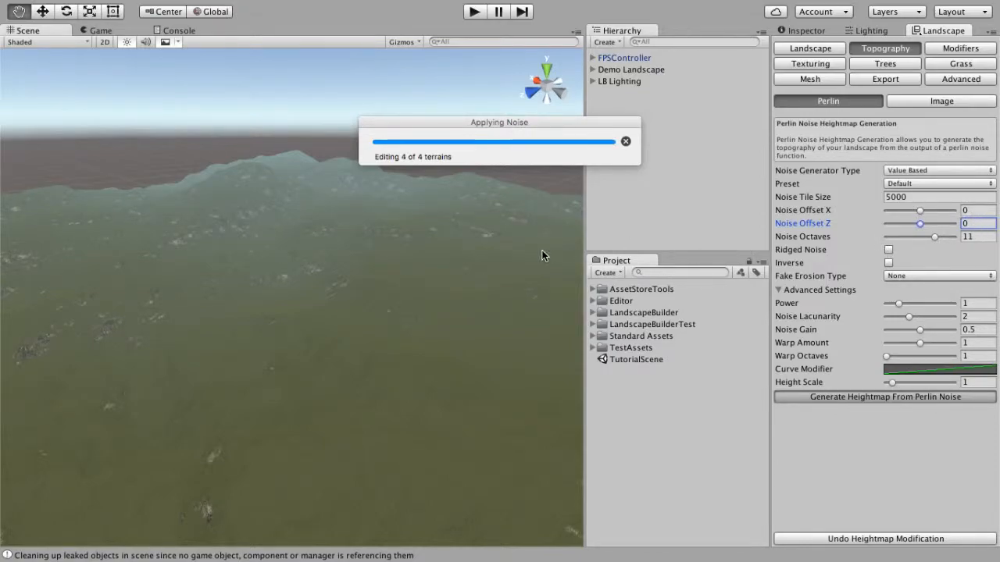
Step: Turn off the sky and fog effects in the Scene view and look over the regenerated terrain
{"action": "right_click_drag", "start_coordinate": [496, 273], "coordinate": [237, 306]}
{"action": "mouse_move", "coordinate": [346, 299]}
{"action": "right_mouse_down"}
{"action": "mouse_move", "coordinate": [333, 297]}
{"action": "mouse_move", "coordinate": [438, 297]}
{"action": "mouse_move", "coordinate": [357, 297]}
{"action": "right_mouse_up"}
{"action": "left_click", "coordinate": [164, 41]}
{"action": "right_click_drag", "start_coordinate": [326, 195], "coordinate": [230, 179]}
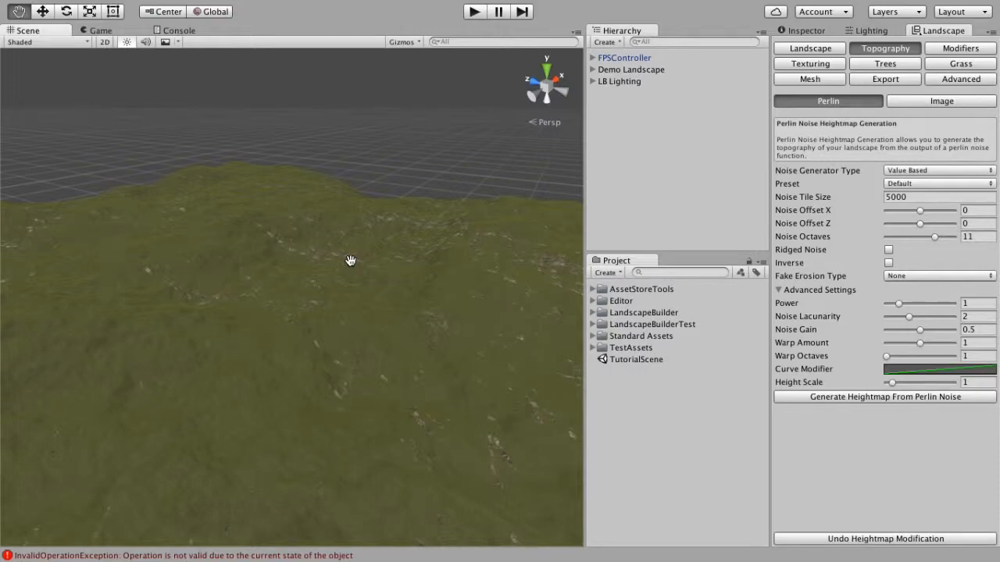
Step: Set the noise tile size to 2500 and regenerate the heightmap from Perlin noise
{"action": "left_click", "coordinate": [913, 196]}
{"action": "type", "text": "25"}
{"action": "right_click_drag", "start_coordinate": [320, 207], "coordinate": [510, 294]}
{"action": "right_click_drag", "start_coordinate": [130, 281], "coordinate": [458, 292]}
{"action": "right_click_drag", "start_coordinate": [230, 381], "coordinate": [212, 287]}
{"action": "right_click_drag", "start_coordinate": [392, 242], "coordinate": [354, 276]}
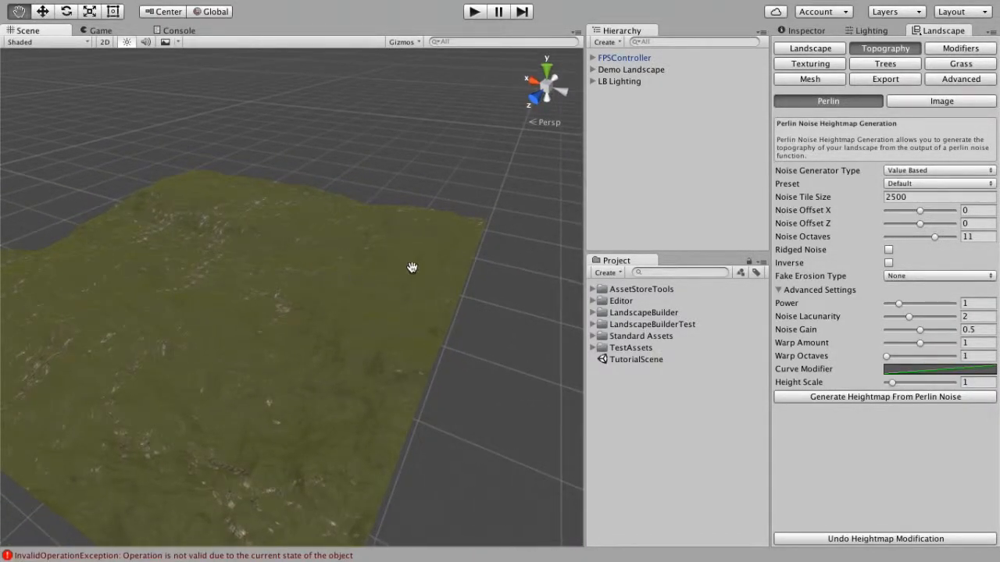
{"action": "left_click", "coordinate": [904, 396]}
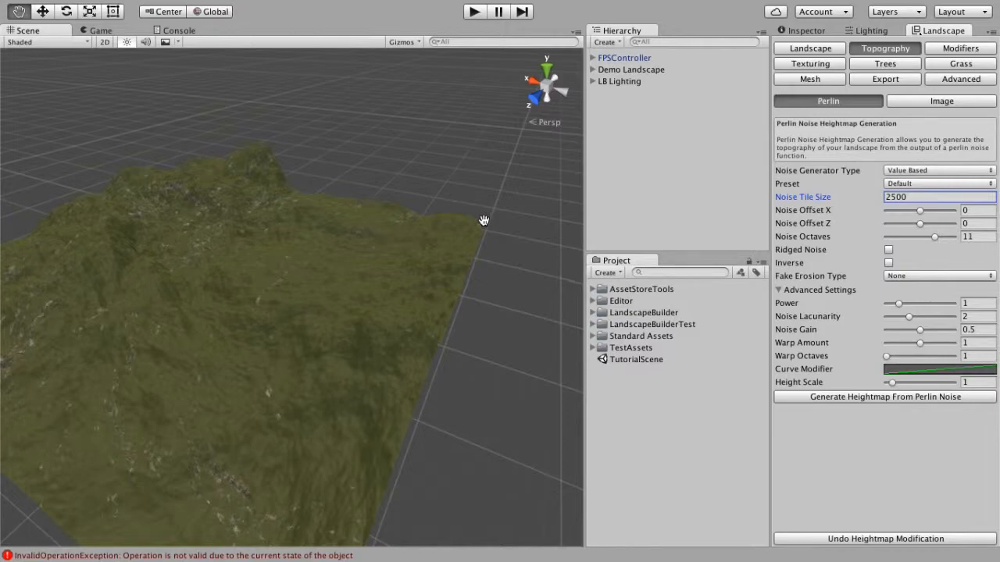
Step: Reapply the grass and cliff textures to the regenerated landscape
{"action": "mouse_move", "coordinate": [351, 310]}
{"action": "left_mouse_down", "text": "alt"}
{"action": "mouse_move", "coordinate": [268, 319]}
{"action": "mouse_move", "coordinate": [346, 326]}
{"action": "left_mouse_up", "text": "alt"}
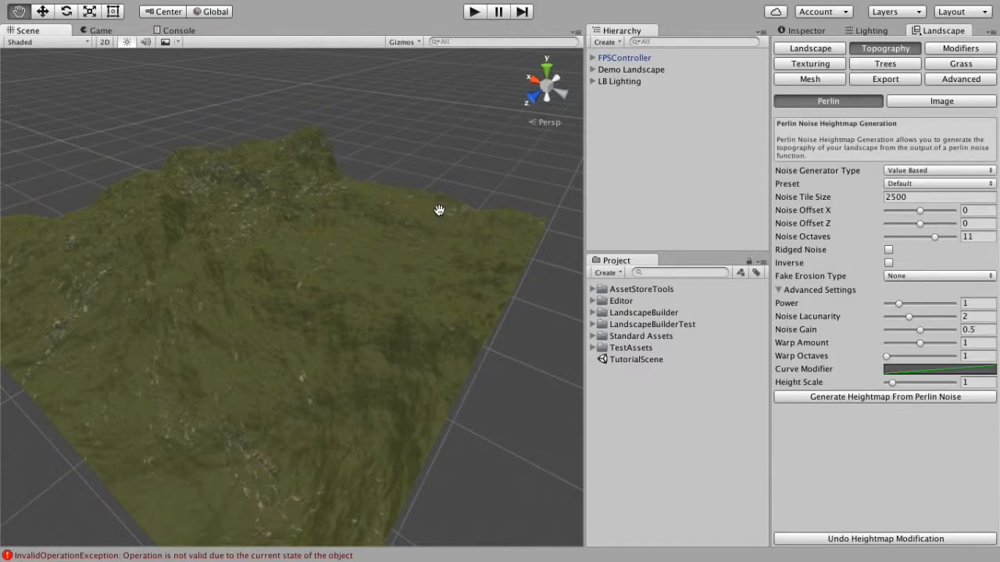
{"action": "left_click", "coordinate": [804, 64]}
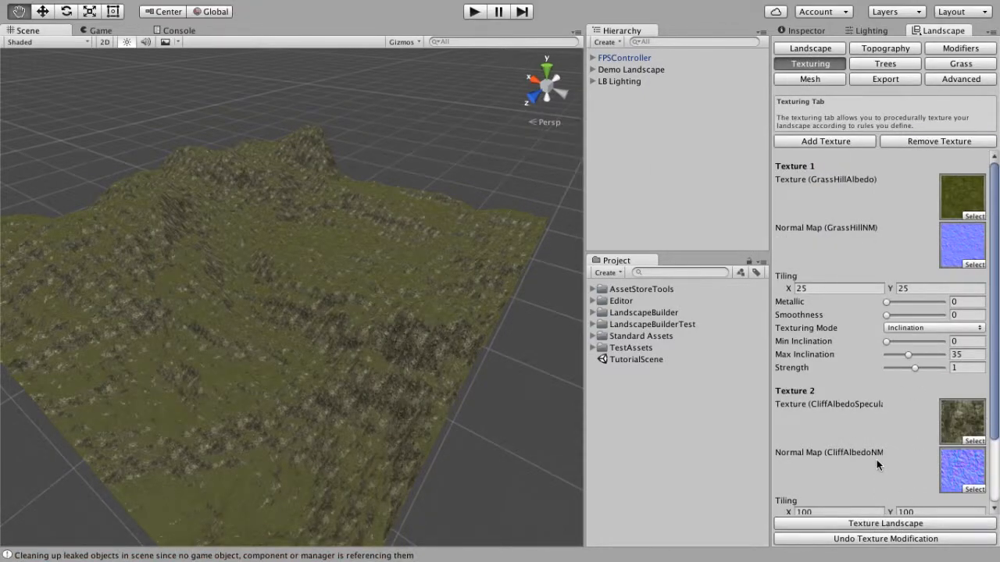
{"action": "left_click_drag", "start_coordinate": [487, 408], "coordinate": [482, 374], "text": "alt"}
Step: Set the noise offset X to 100 and regenerate the heightmap
{"action": "left_click", "coordinate": [876, 49]}
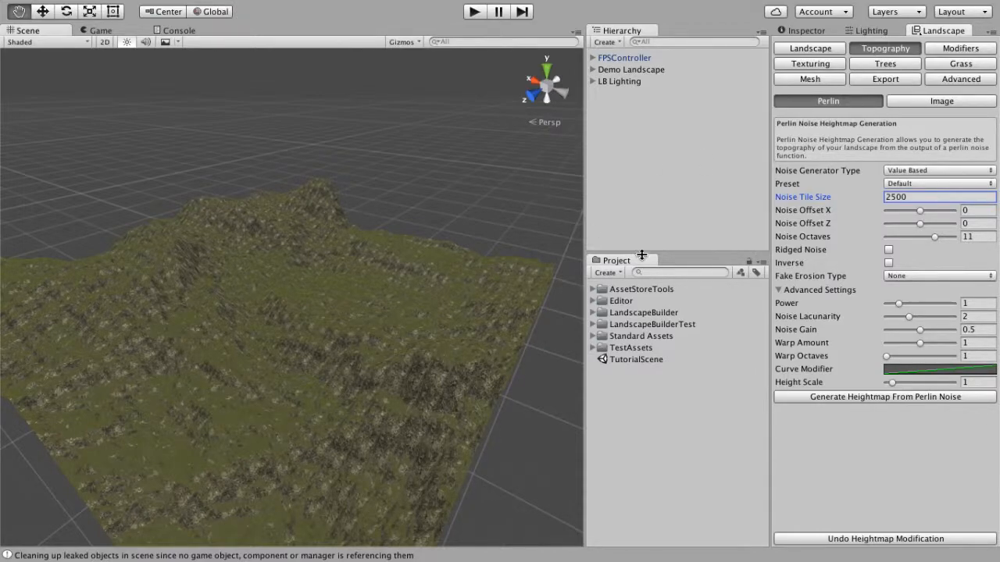
{"action": "left_click", "coordinate": [975, 210]}
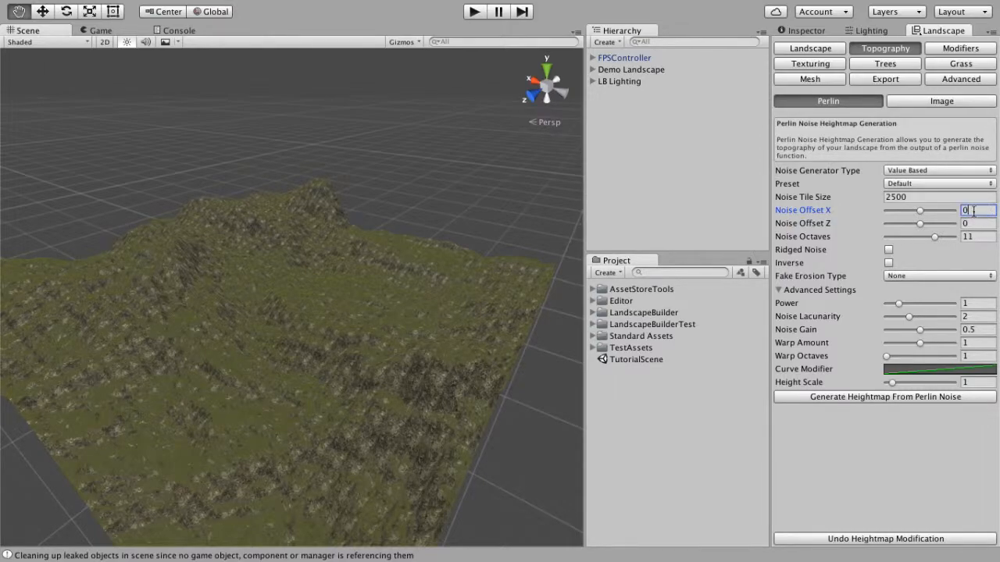
{"action": "type", "text": "100"}
{"action": "left_click", "coordinate": [880, 396]}
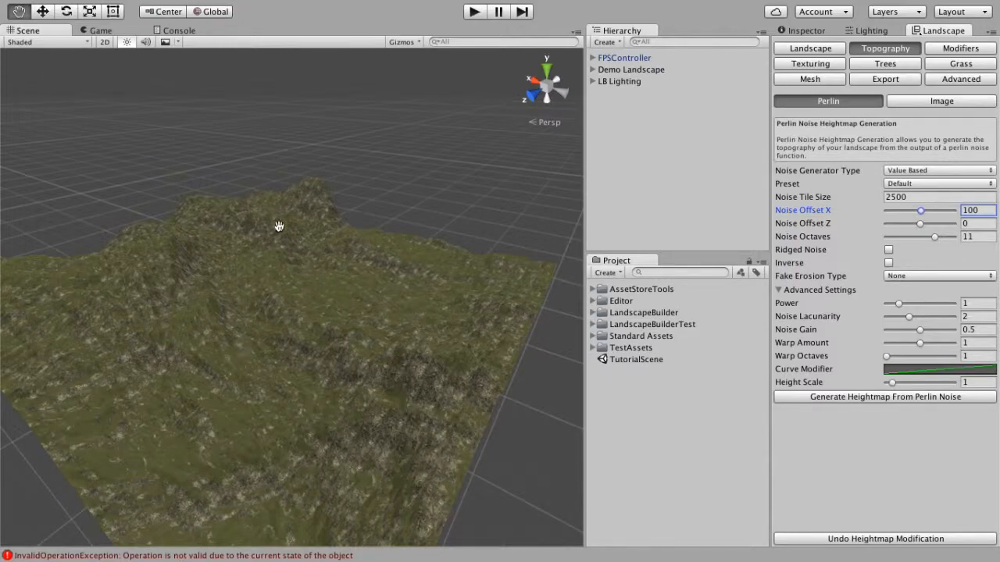
Step: Set the noise offset X to 5000 and Z to 6000, regenerate the heightmap and inspect the terrain
{"action": "double_click", "coordinate": [988, 210]}
{"action": "type", "text": "5000"}
{"action": "left_click", "coordinate": [975, 222]}
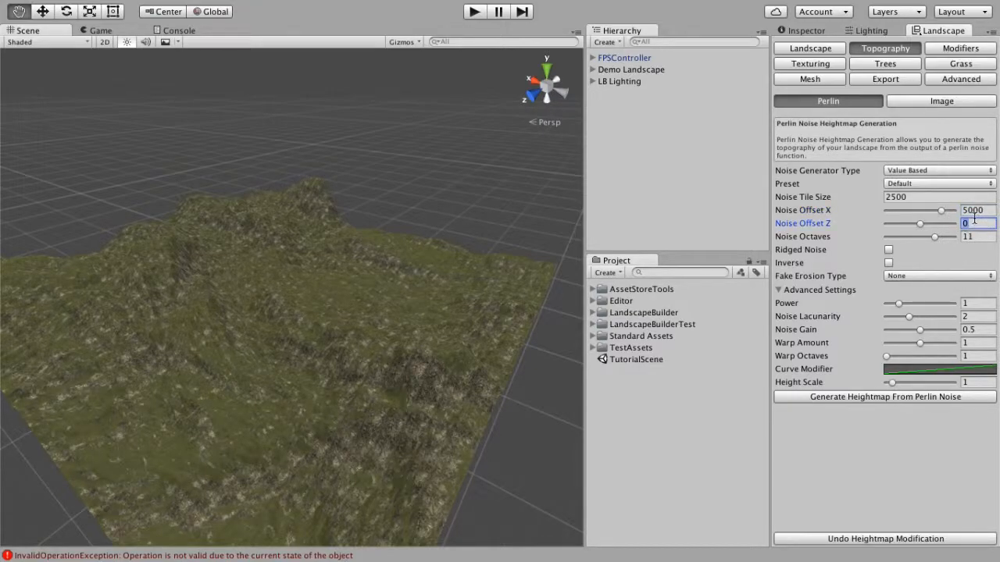
{"action": "type", "text": "6000"}
{"action": "left_click", "coordinate": [877, 398]}
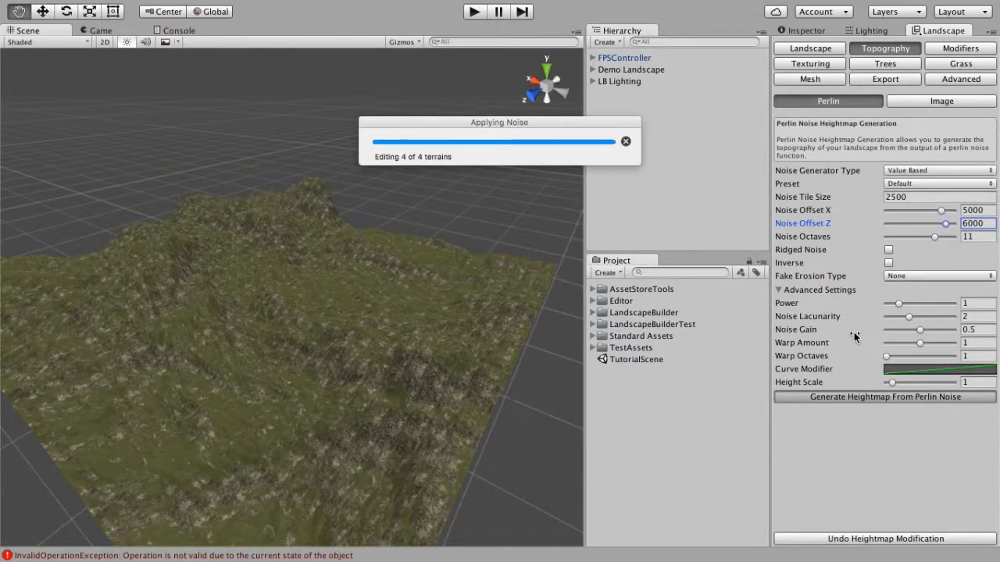
{"action": "mouse_move", "coordinate": [391, 375]}
{"action": "left_mouse_down", "text": "alt"}
{"action": "mouse_move", "coordinate": [301, 402]}
{"action": "mouse_move", "coordinate": [389, 378]}
{"action": "left_mouse_up", "text": "alt"}
{"action": "scroll", "coordinate": [389, 379], "scroll_direction": "up", "scroll_amount": 5}
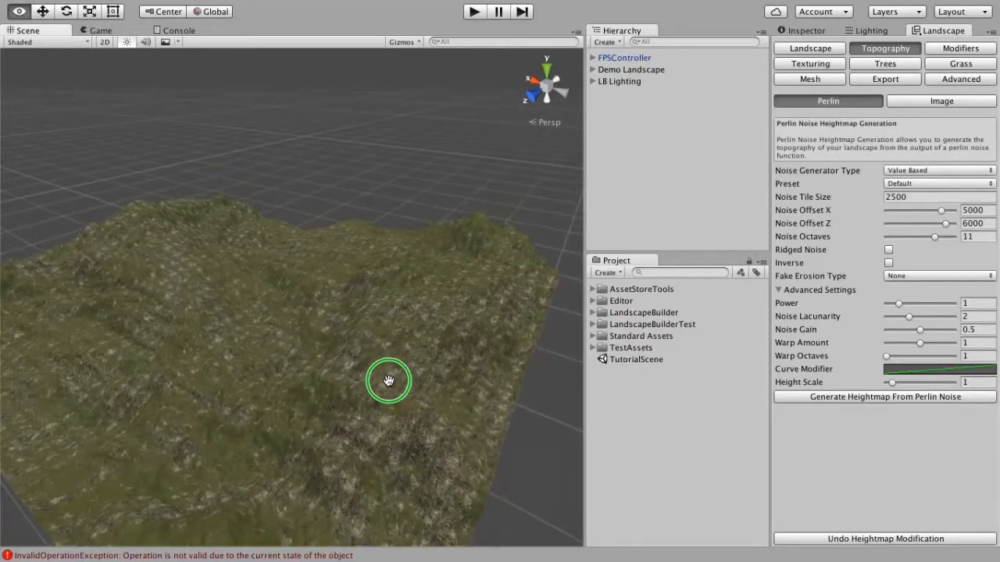
{"action": "scroll", "coordinate": [386, 383], "scroll_direction": "down", "scroll_amount": 5}
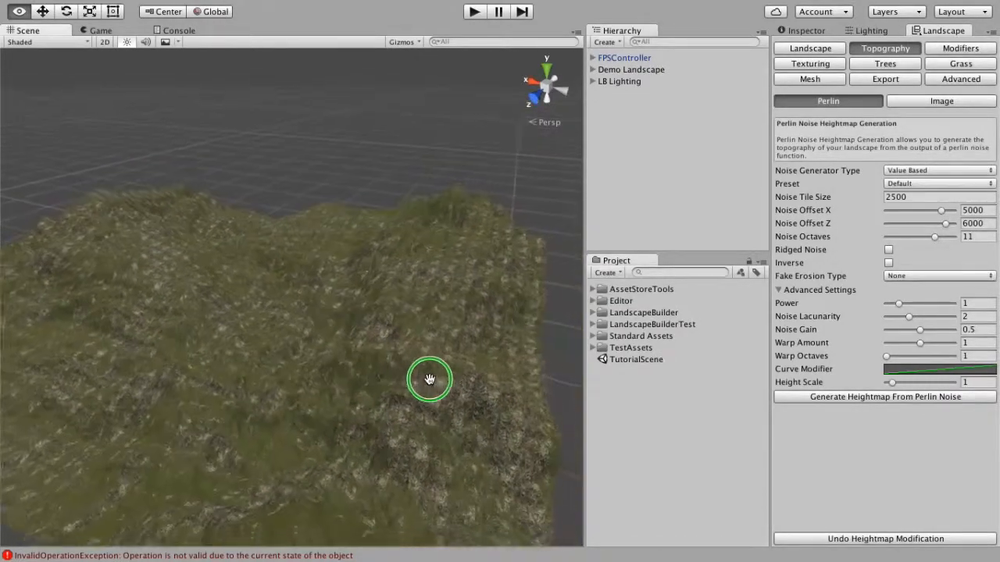
{"action": "scroll", "coordinate": [355, 391], "scroll_direction": "up", "scroll_amount": 5}
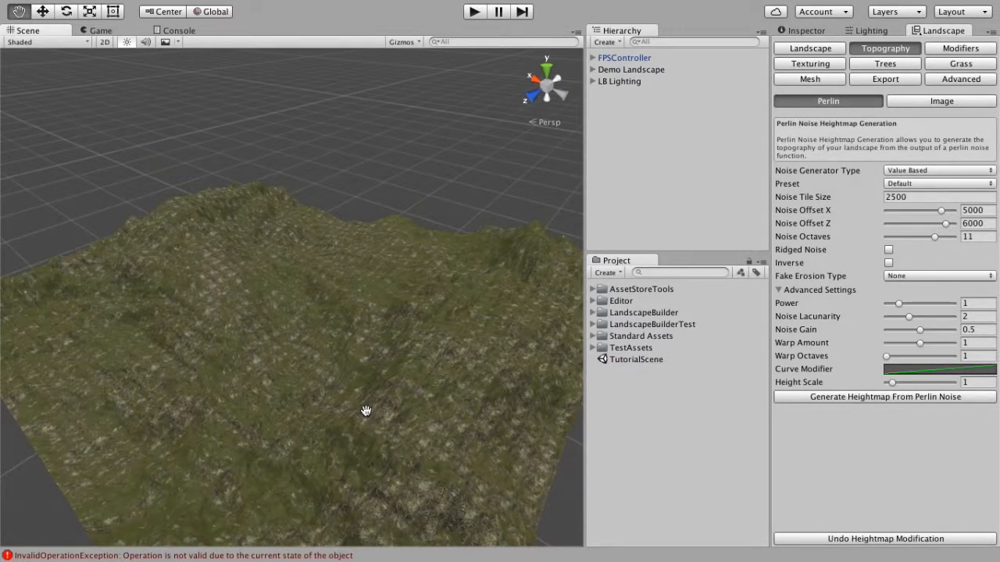
Step: Reapply the grass and cliff textures to the offset terrain and inspect the landscape up close
{"action": "left_click", "coordinate": [810, 64]}
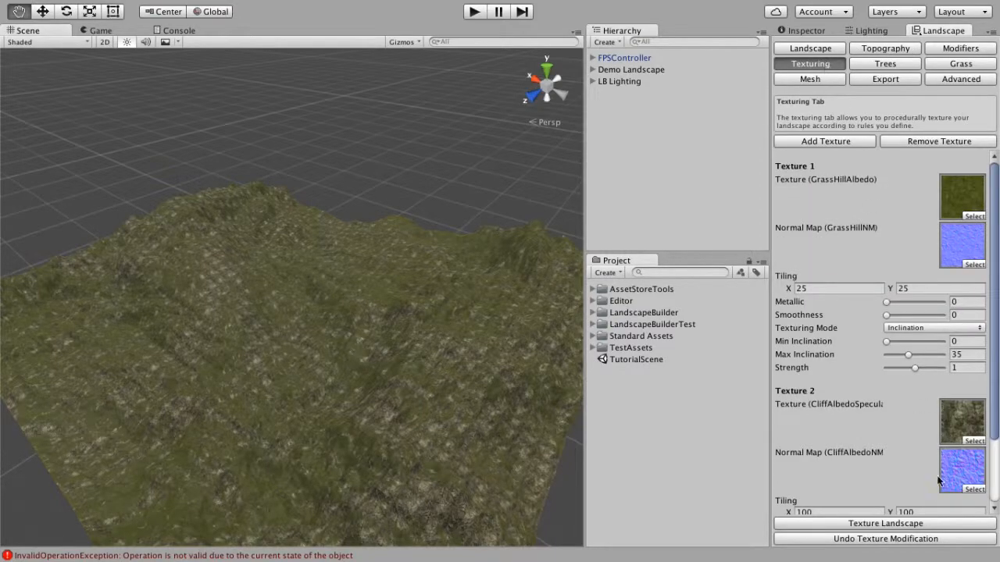
{"action": "left_click", "coordinate": [886, 48]}
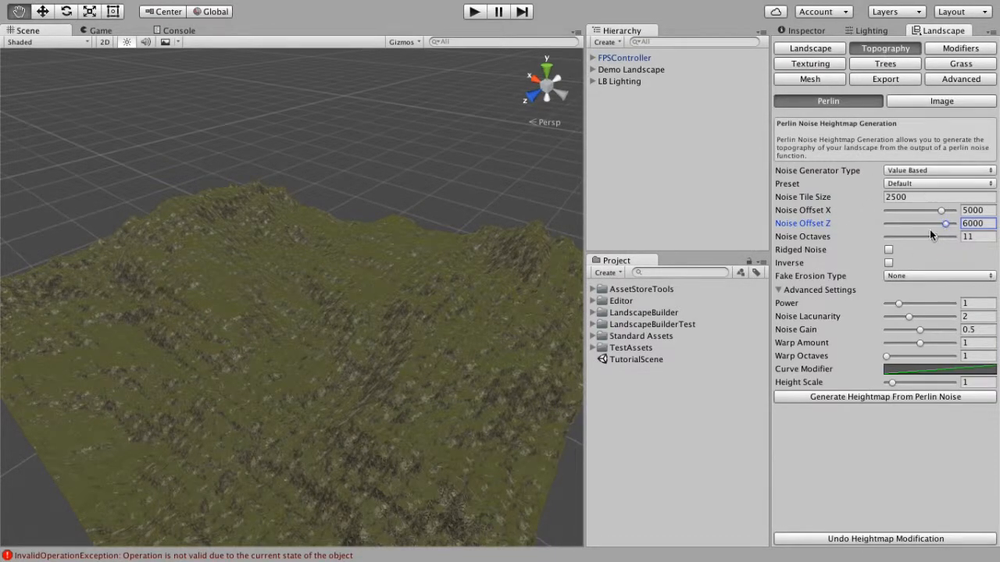
{"action": "left_click_drag", "start_coordinate": [328, 329], "coordinate": [236, 324], "text": "alt"}
{"action": "key", "text": "w"}
{"action": "right_click_drag", "start_coordinate": [237, 324], "coordinate": [500, 220]}
Step: Set the noise octaves to 7 and regenerate the heightmap from Perlin noise
{"action": "left_click", "coordinate": [981, 237]}
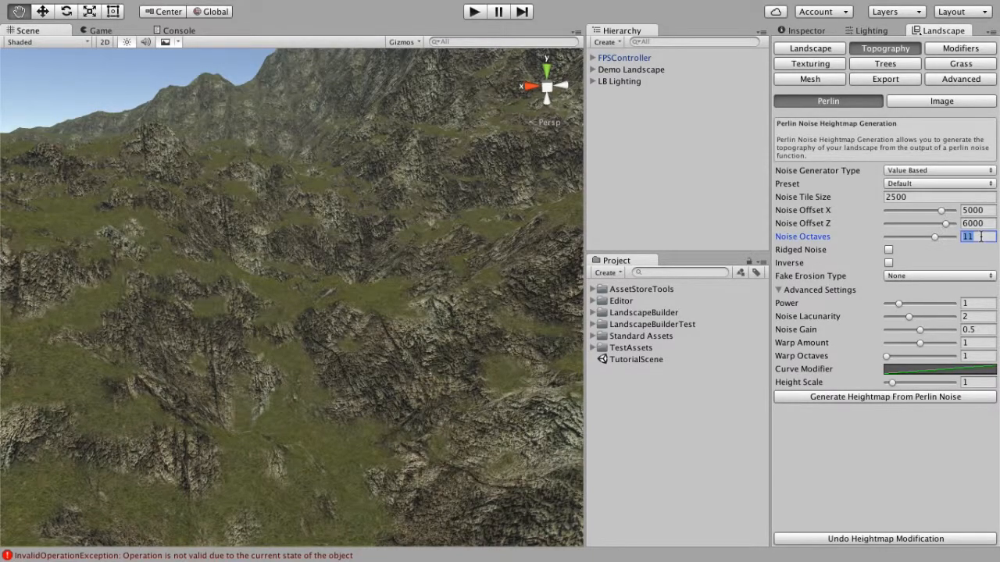
{"action": "type", "text": "7"}
{"action": "left_click", "coordinate": [927, 396]}
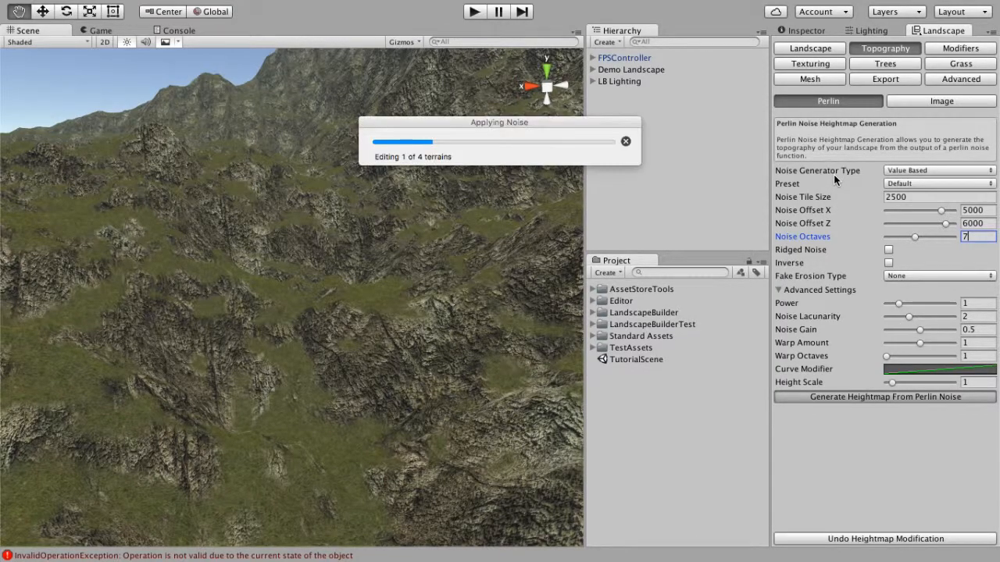
Step: Retexture the landscape with grass and cliffs and look over the reshaped hills and valley
{"action": "left_click", "coordinate": [817, 64]}
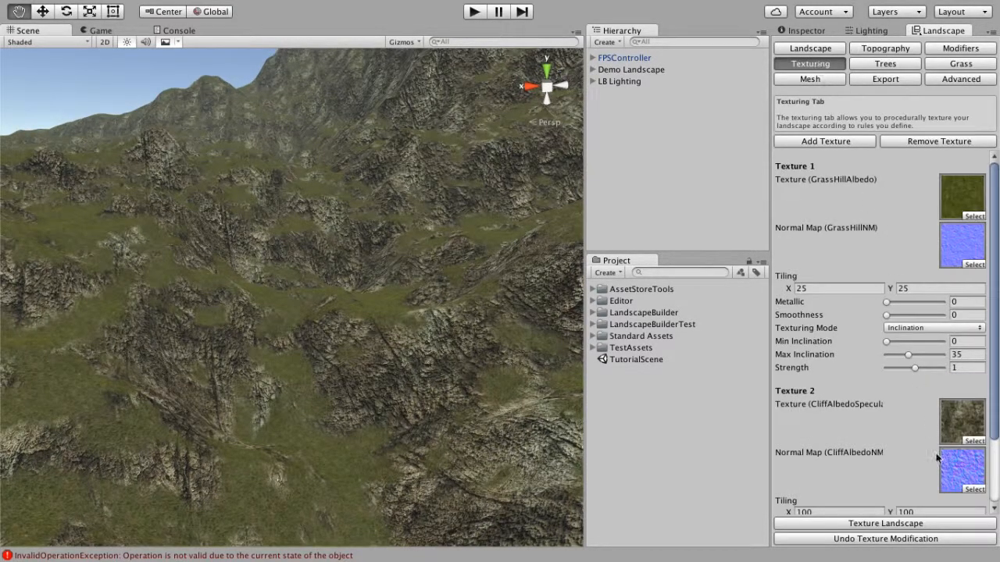
{"action": "left_click", "coordinate": [904, 524]}
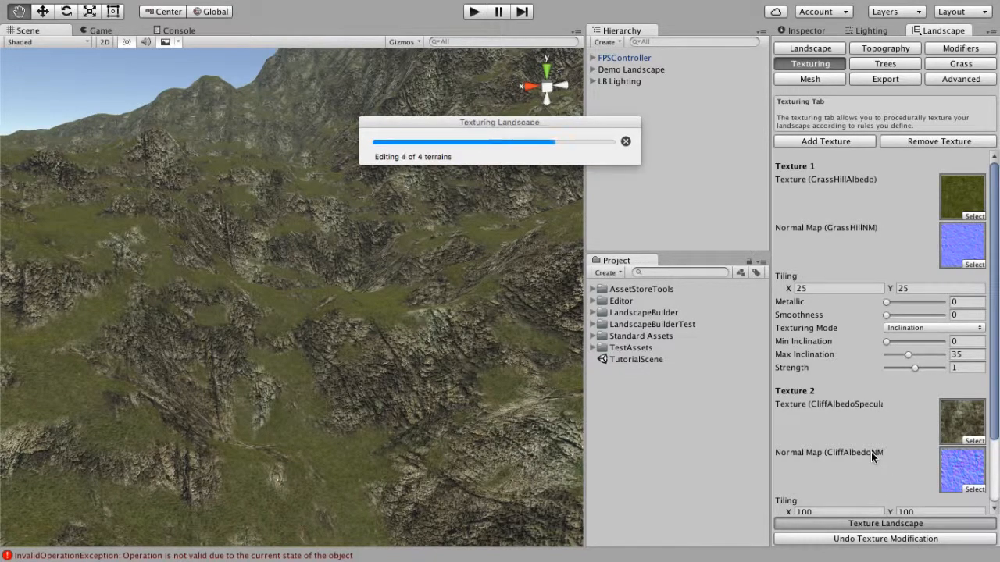
{"action": "right_click_drag", "start_coordinate": [398, 385], "coordinate": [447, 369]}
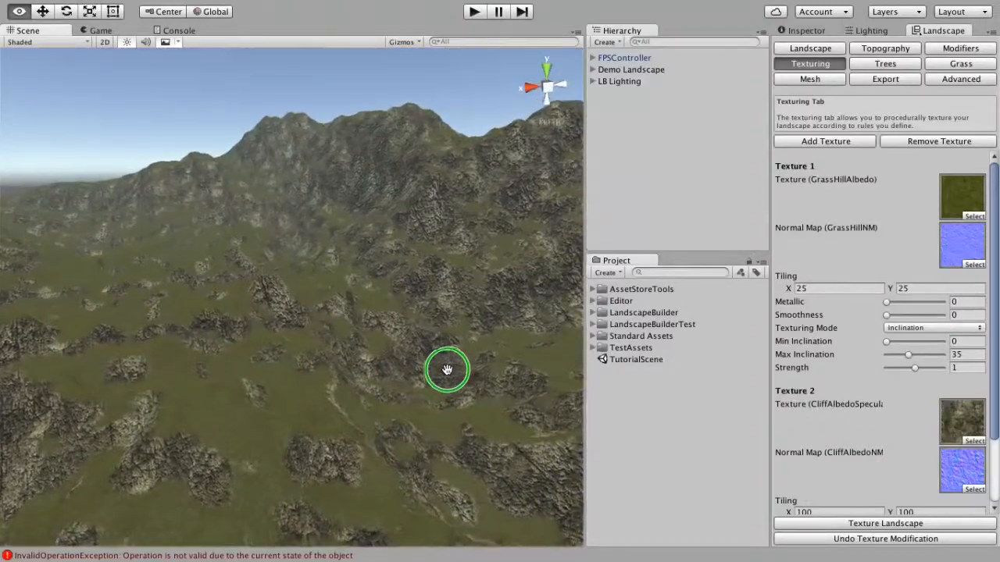
{"action": "right_click_drag", "start_coordinate": [438, 369], "coordinate": [356, 370]}
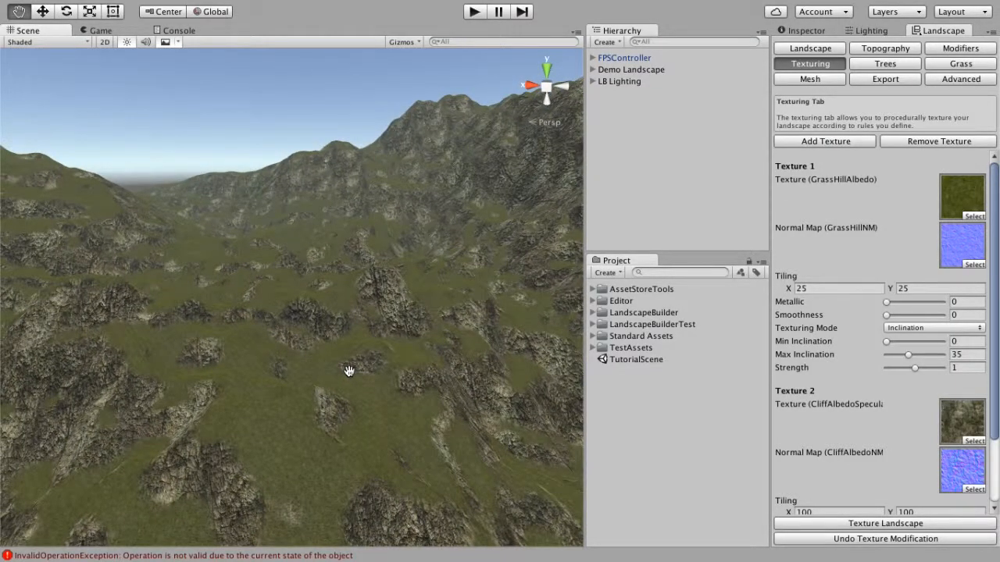
Step: Enable Ridged Noise, keeping 7 octaves, and regenerate the heightmap from Perlin noise
{"action": "left_click", "coordinate": [878, 48]}
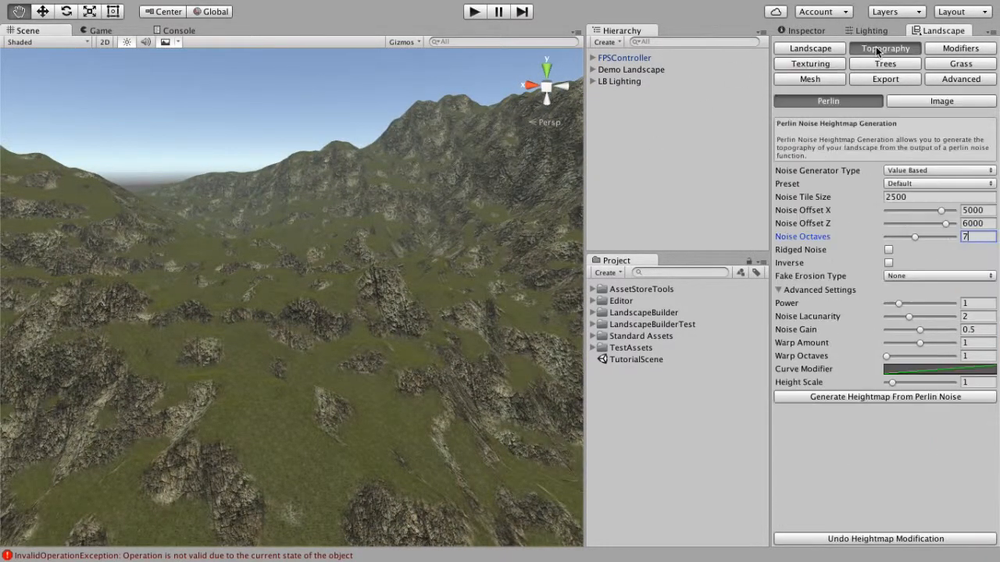
{"action": "left_click_drag", "start_coordinate": [913, 240], "coordinate": [943, 241]}
{"action": "left_click", "coordinate": [888, 250]}
{"action": "left_click_drag", "start_coordinate": [349, 282], "coordinate": [229, 338], "text": "alt"}
{"action": "left_click", "coordinate": [897, 396]}
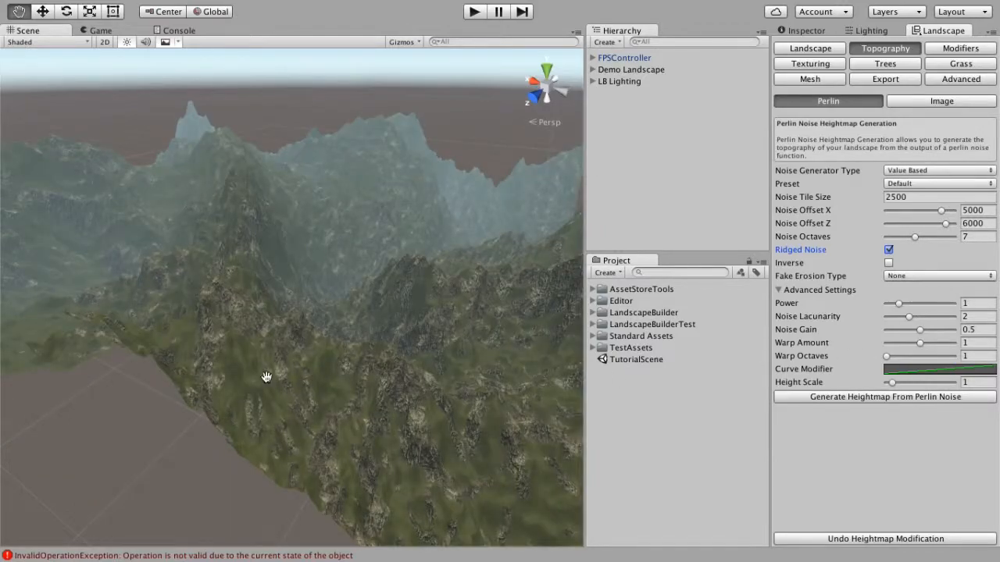
{"action": "left_click_drag", "start_coordinate": [266, 377], "coordinate": [237, 356], "text": "alt"}
Step: Set the noise tile size to 5000 and regenerate the ridged heightmap
{"action": "left_click", "coordinate": [917, 197]}
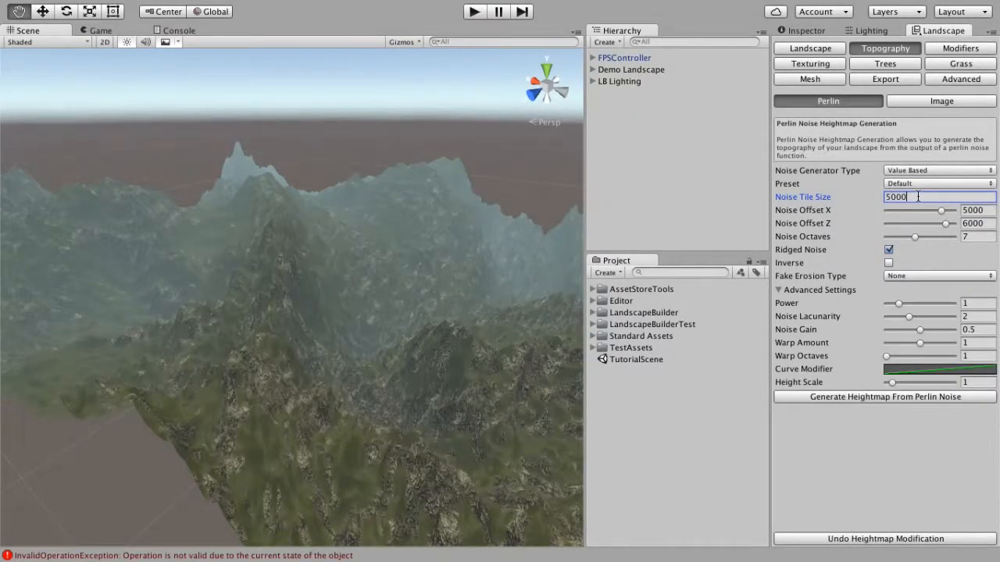
{"action": "left_click", "coordinate": [894, 397]}
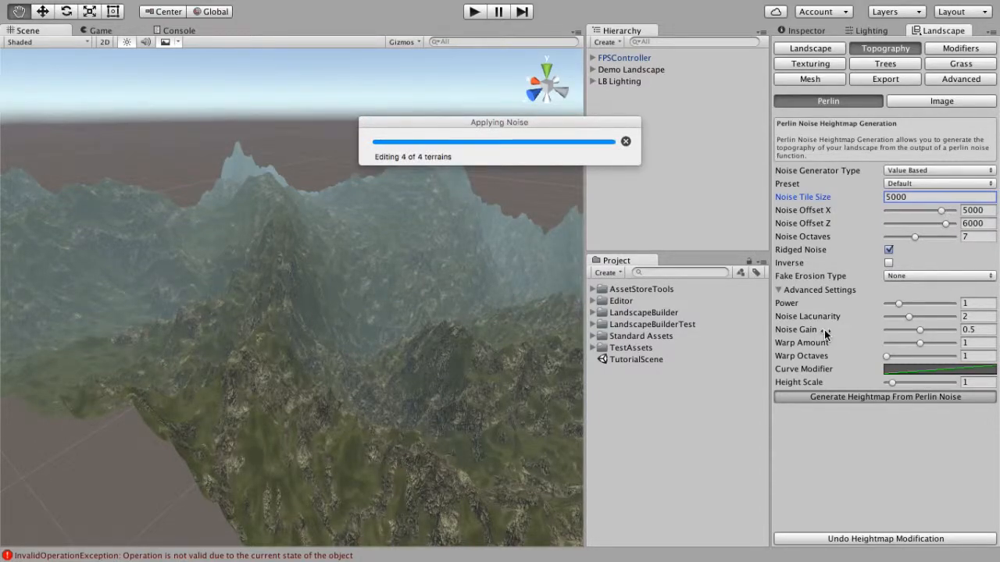
{"action": "right_click_drag", "start_coordinate": [397, 339], "coordinate": [297, 351]}
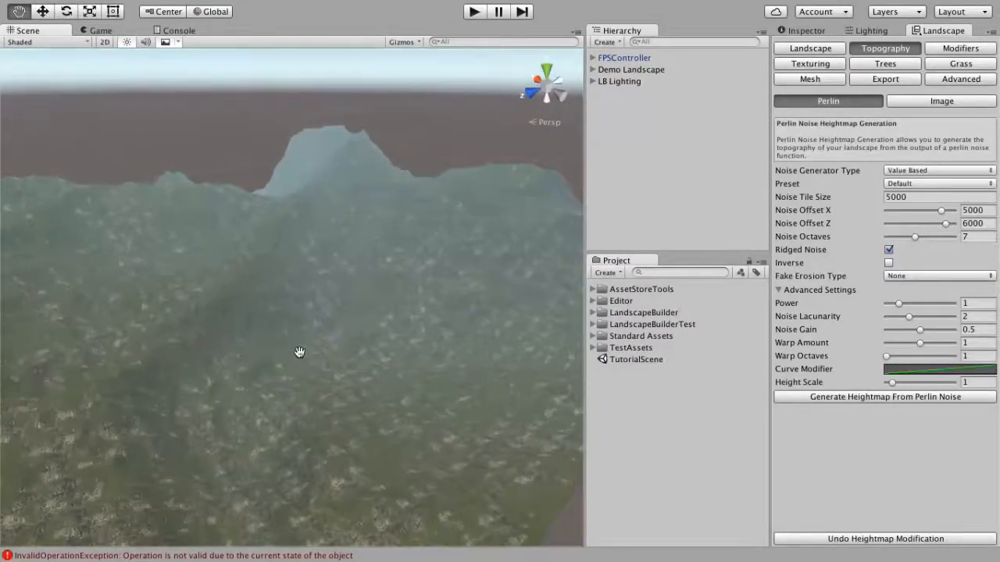
Step: Turn off the Scene view's skybox and fog effects and inspect the ridged terrain from several angles
{"action": "left_click", "coordinate": [173, 43]}
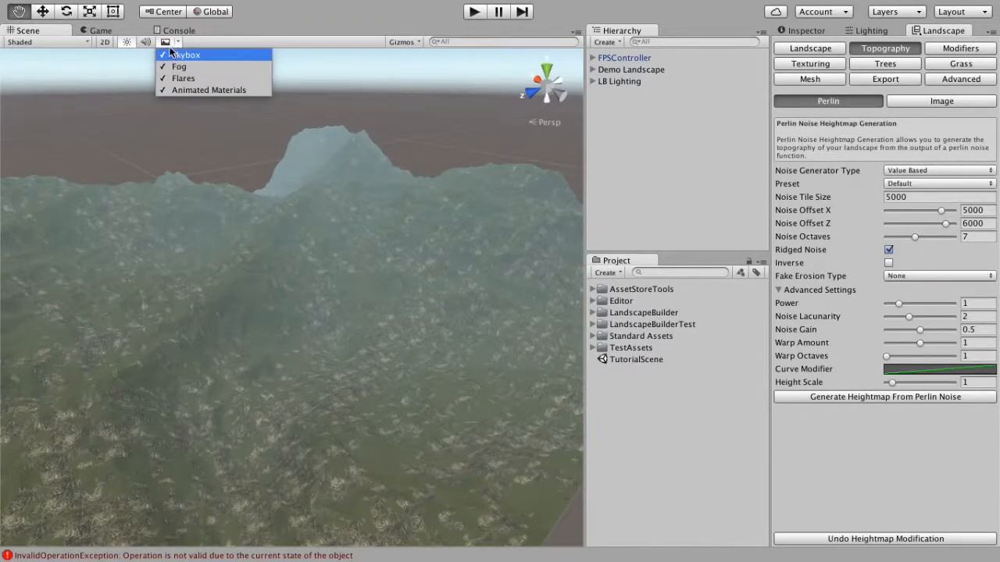
{"action": "left_click", "coordinate": [167, 43]}
{"action": "right_click_drag", "start_coordinate": [428, 358], "coordinate": [286, 247]}
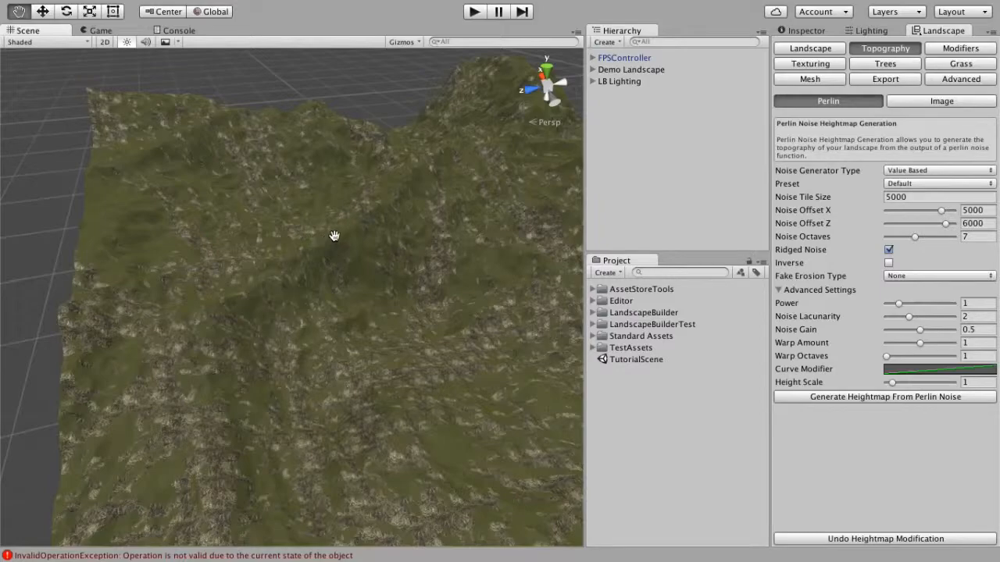
{"action": "right_click_drag", "start_coordinate": [364, 230], "coordinate": [367, 175]}
{"action": "right_click_drag", "start_coordinate": [388, 284], "coordinate": [165, 311]}
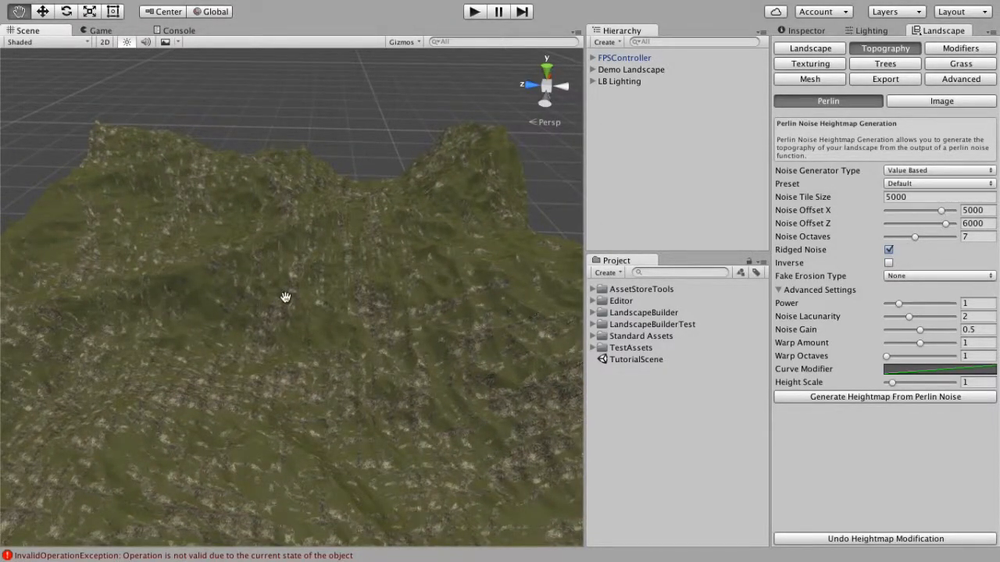
Step: Enable the Inverse noise option, regenerate the heightmap and inspect the inverted terrain
{"action": "left_click", "coordinate": [889, 263]}
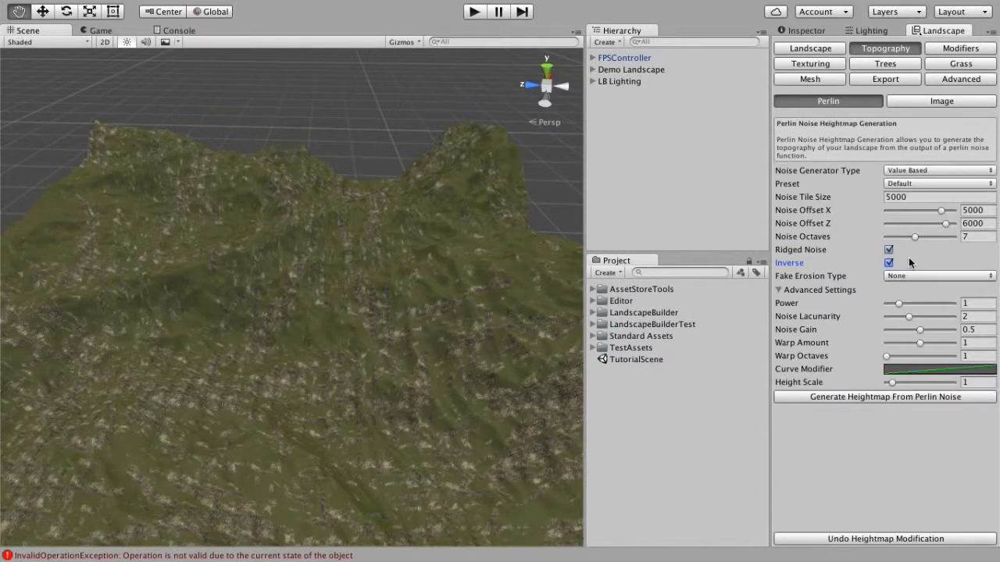
{"action": "left_click", "coordinate": [899, 397]}
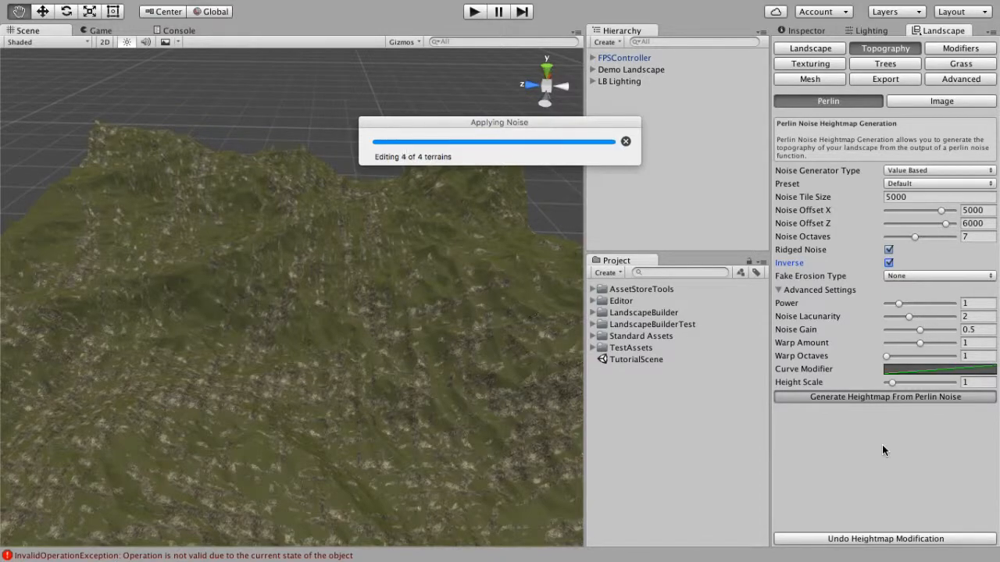
{"action": "left_click_drag", "start_coordinate": [435, 371], "coordinate": [192, 211], "text": "alt"}
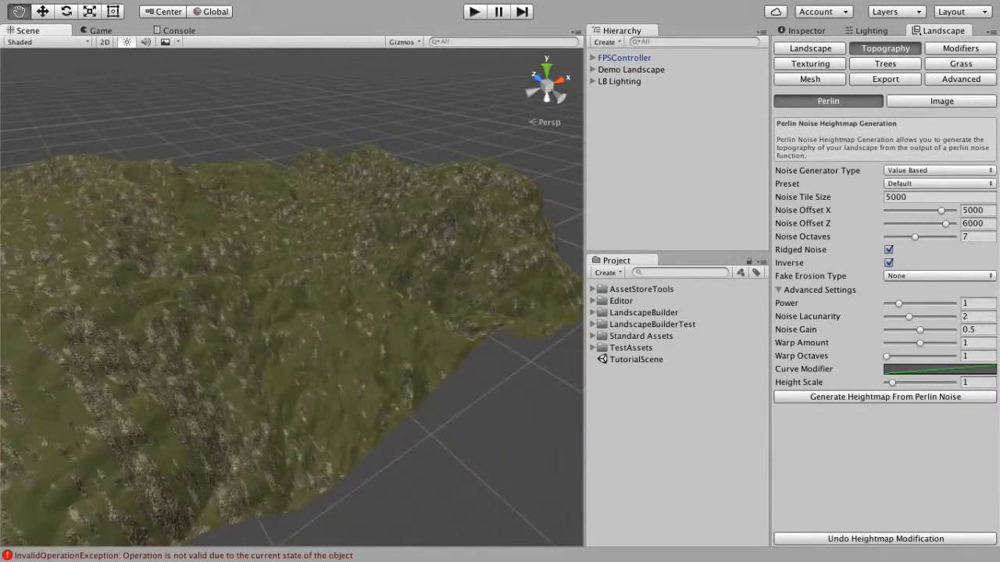
Step: Disable the Inverse noise option and regenerate the heightmap
{"action": "left_click", "coordinate": [889, 263]}
{"action": "left_click", "coordinate": [904, 398]}
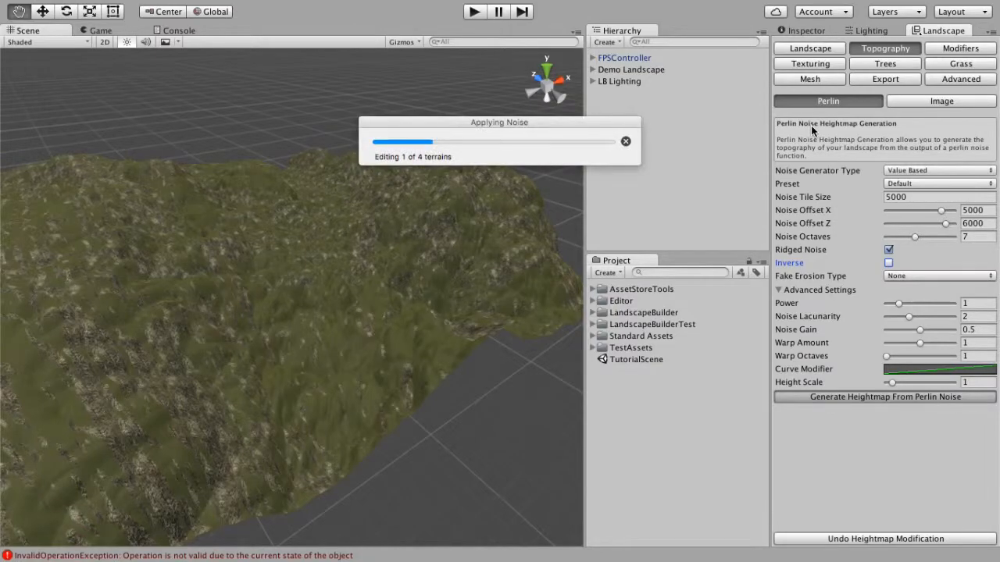
Step: Reapply the grass and cliff textures to the ridged landscape and inspect its ridges
{"action": "left_click", "coordinate": [832, 65]}
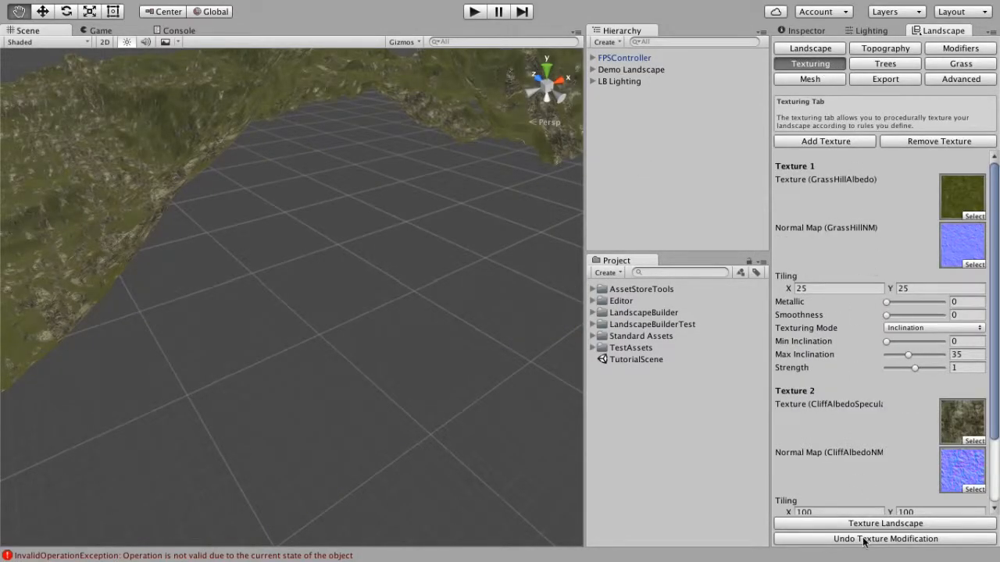
{"action": "left_click", "coordinate": [862, 525]}
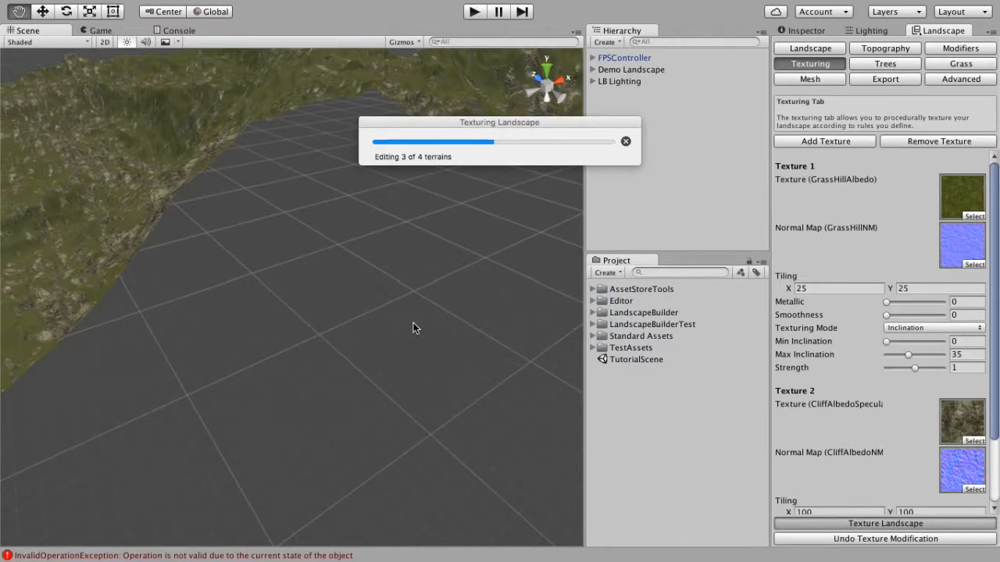
{"action": "left_click_drag", "start_coordinate": [413, 322], "coordinate": [584, 309], "text": "alt"}
{"action": "left_click_drag", "start_coordinate": [273, 339], "coordinate": [389, 346], "text": "alt"}
{"action": "key", "text": "a"}
{"action": "key", "text": "w"}
{"action": "right_click_drag", "start_coordinate": [389, 346], "coordinate": [390, 352]}
Step: Set the fake erosion type to Stream Erosion and regenerate the heightmap from Perlin noise
{"action": "left_click", "coordinate": [871, 53]}
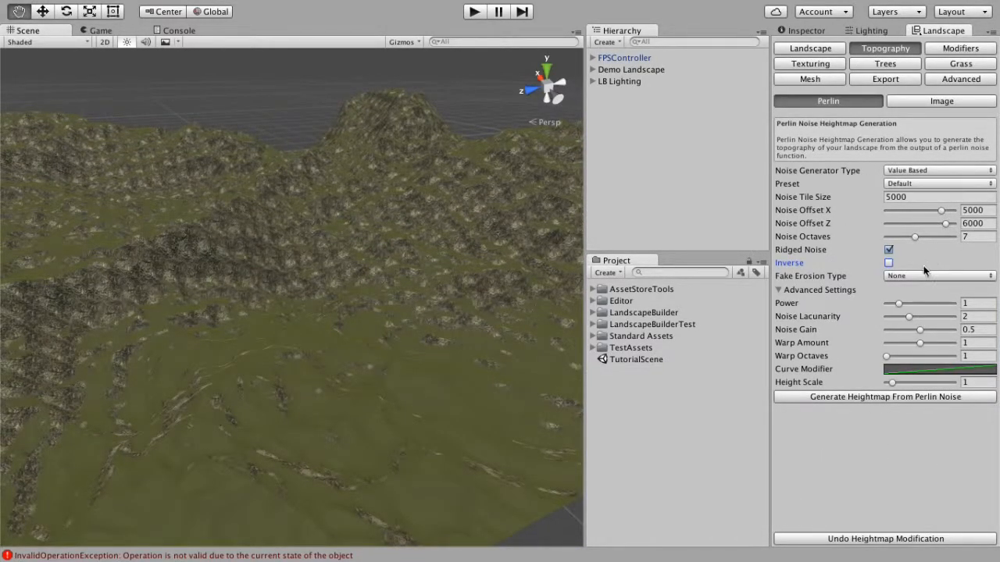
{"action": "left_click", "coordinate": [911, 276]}
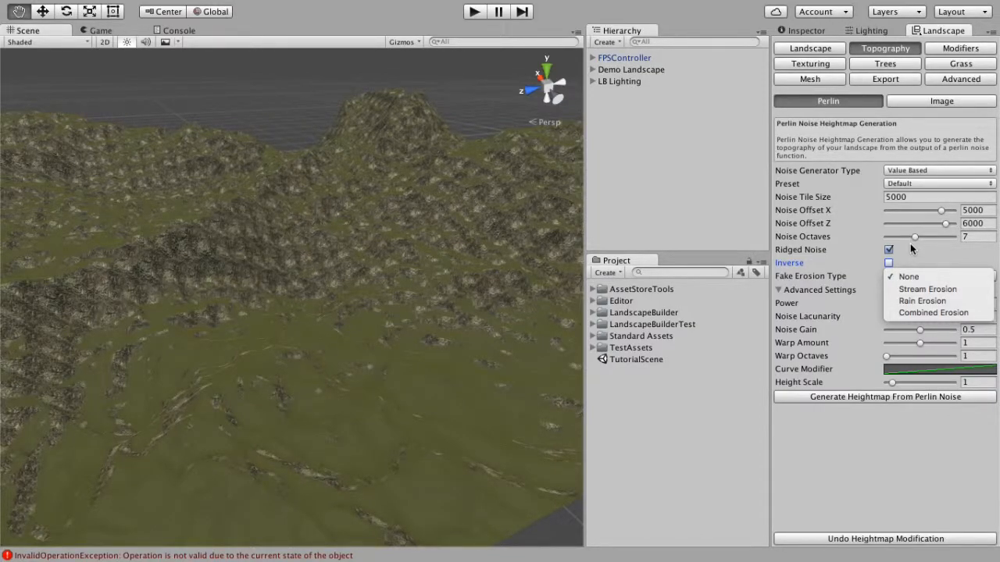
{"action": "left_click", "coordinate": [917, 290]}
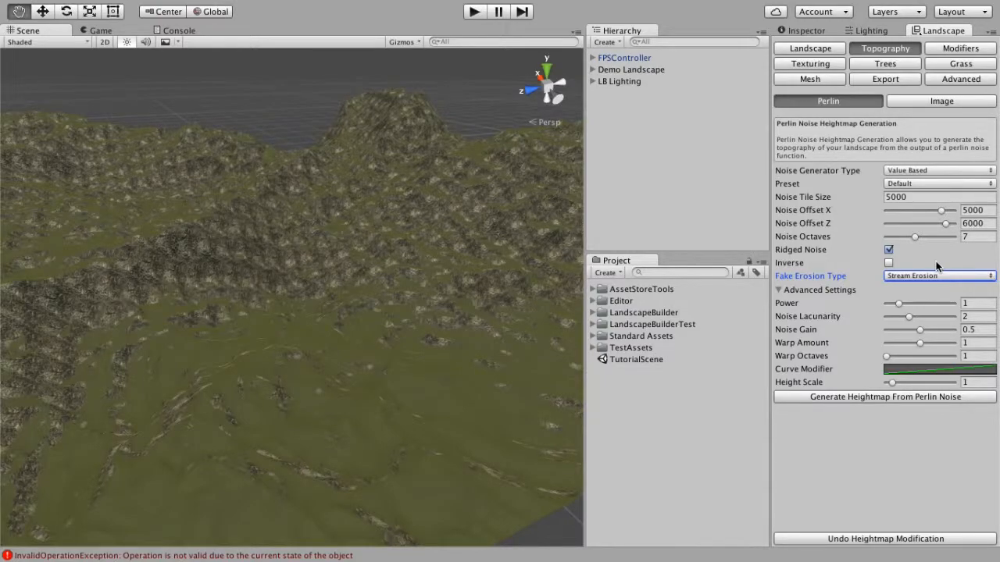
{"action": "left_click", "coordinate": [909, 399]}
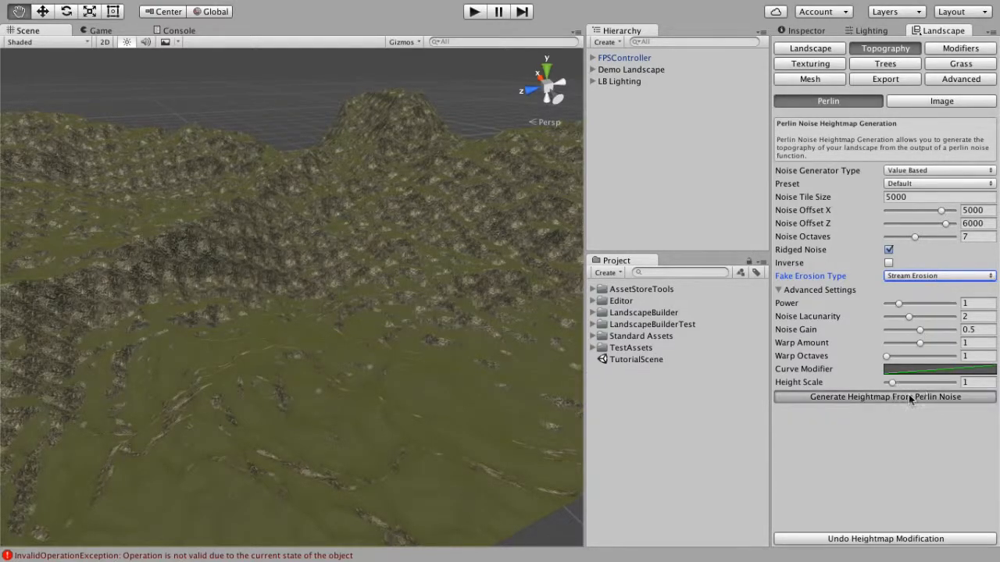
{"action": "left_click", "coordinate": [326, 269], "text": "alt"}
{"action": "left_click_drag", "start_coordinate": [326, 269], "coordinate": [284, 250], "text": "alt"}
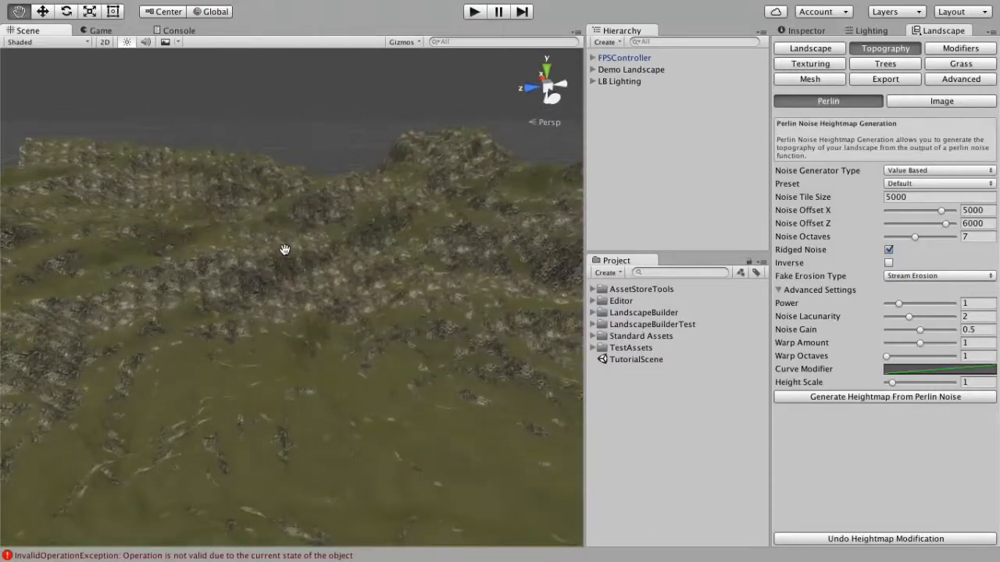
Step: Retexture the stream-eroded landscape with grass and cliffs and inspect the terrain from several angles
{"action": "left_click", "coordinate": [831, 63]}
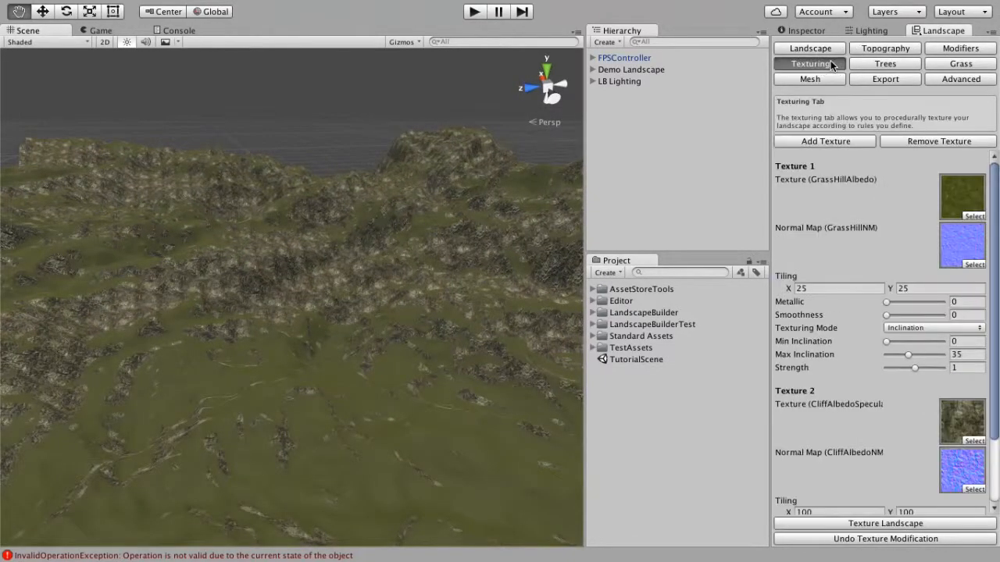
{"action": "left_click", "coordinate": [865, 523]}
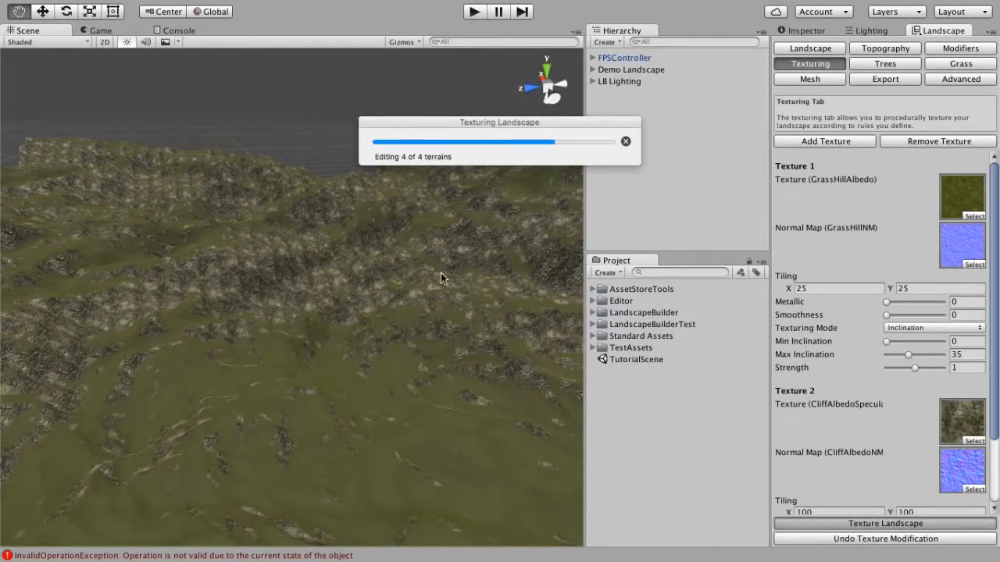
{"action": "left_click_drag", "start_coordinate": [290, 359], "coordinate": [154, 301], "text": "alt"}
{"action": "left_click_drag", "start_coordinate": [193, 379], "coordinate": [458, 442], "text": "alt"}
{"action": "right_click_drag", "start_coordinate": [459, 442], "coordinate": [516, 438]}
{"action": "key", "text": "s"}
{"action": "key", "text": "w"}
Step: Change the fake erosion type to Rain Erosion and regenerate the heightmap
{"action": "left_click", "coordinate": [886, 48]}
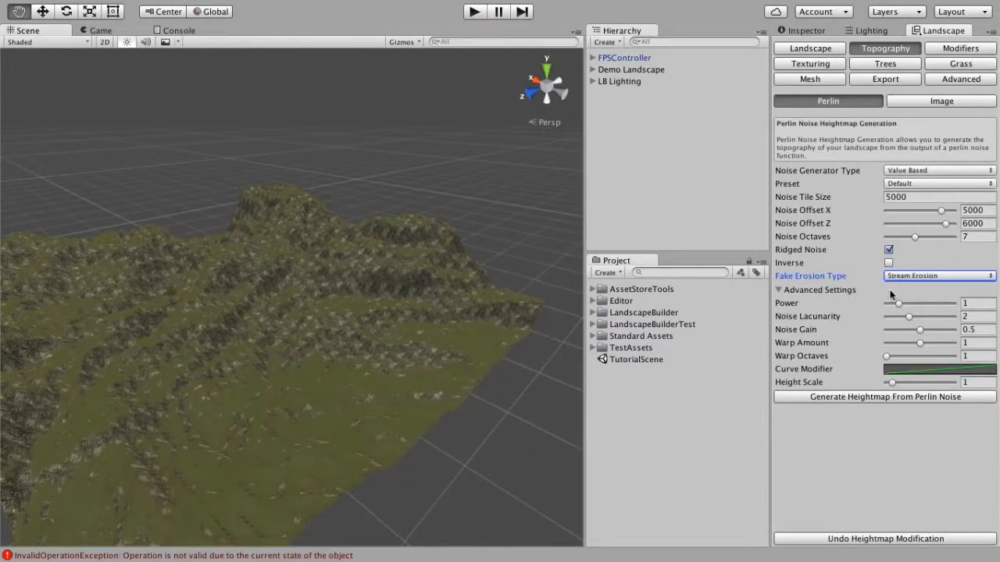
{"action": "left_click", "coordinate": [906, 275]}
{"action": "left_click", "coordinate": [898, 288]}
{"action": "left_click", "coordinate": [896, 398]}
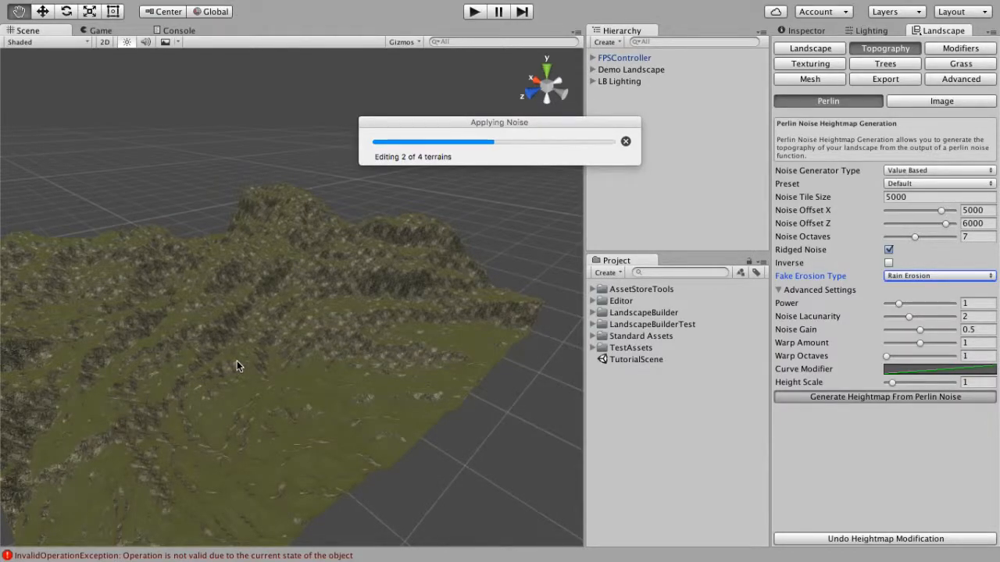
{"action": "left_click", "coordinate": [269, 365]}
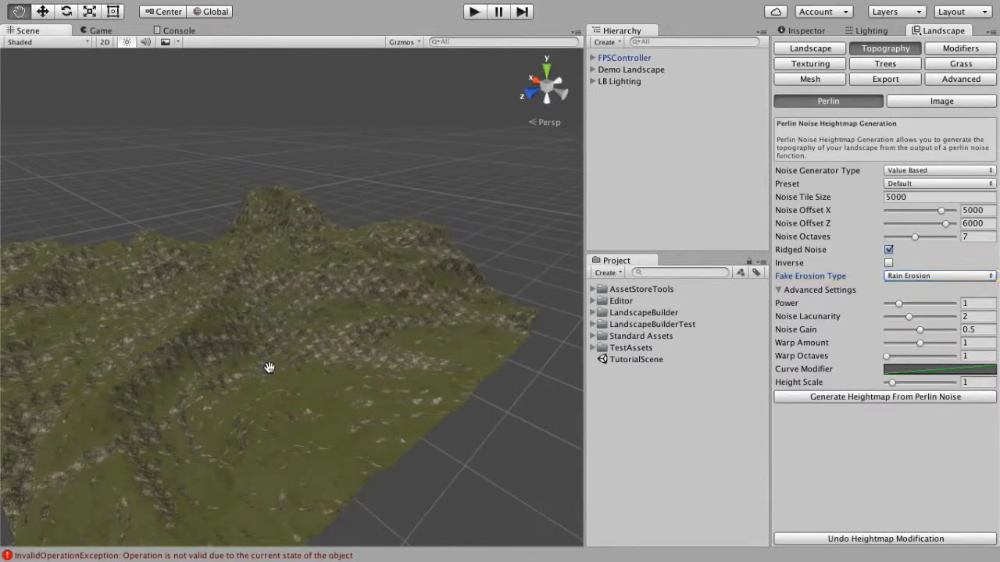
Step: Reapply the grass and cliff textures to the rain-eroded landscape and inspect it up close
{"action": "left_click", "coordinate": [810, 63]}
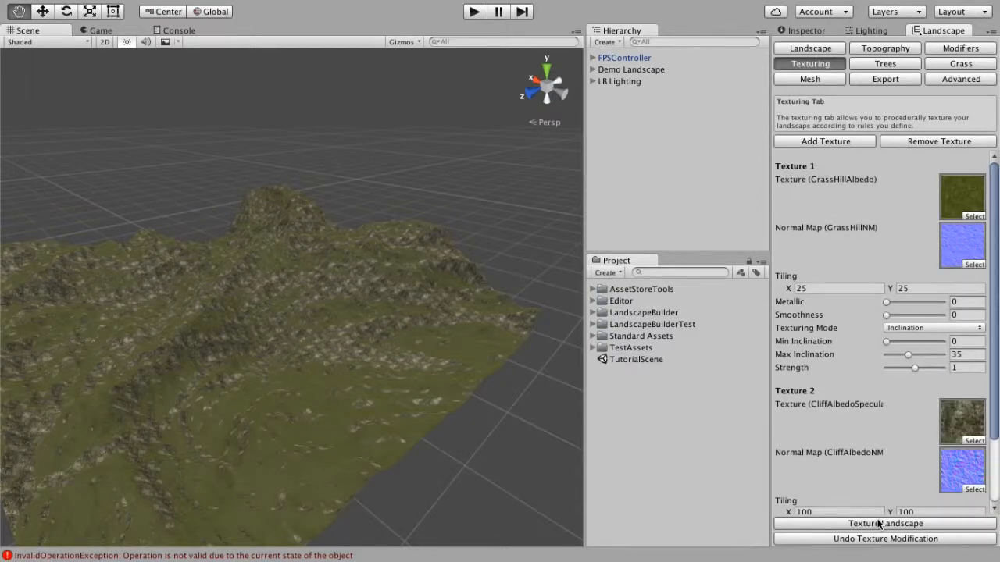
{"action": "left_click", "coordinate": [879, 524]}
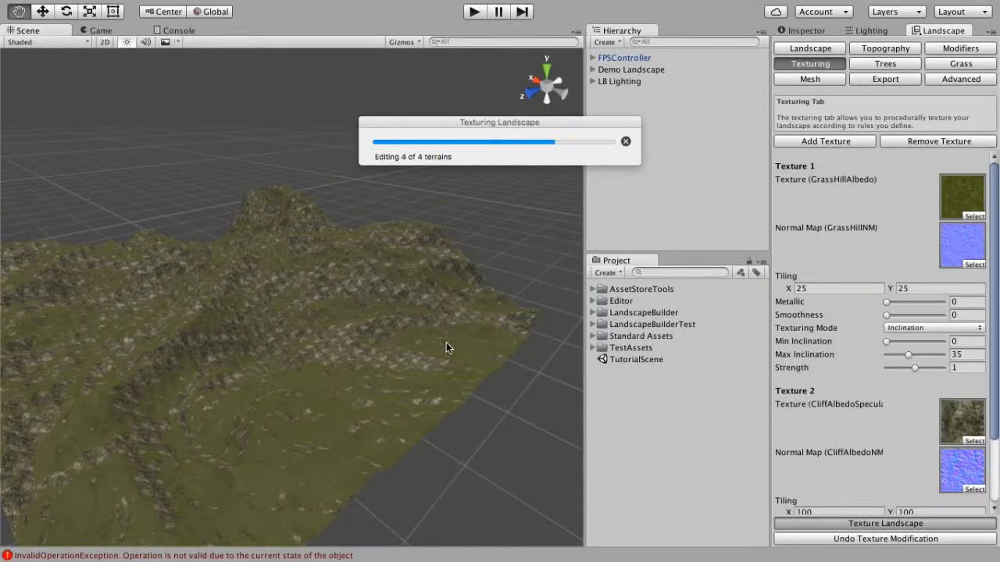
{"action": "left_click_drag", "start_coordinate": [446, 342], "coordinate": [452, 392], "text": "alt"}
{"action": "key", "text": "w"}
{"action": "right_click_drag", "start_coordinate": [451, 392], "coordinate": [187, 435]}
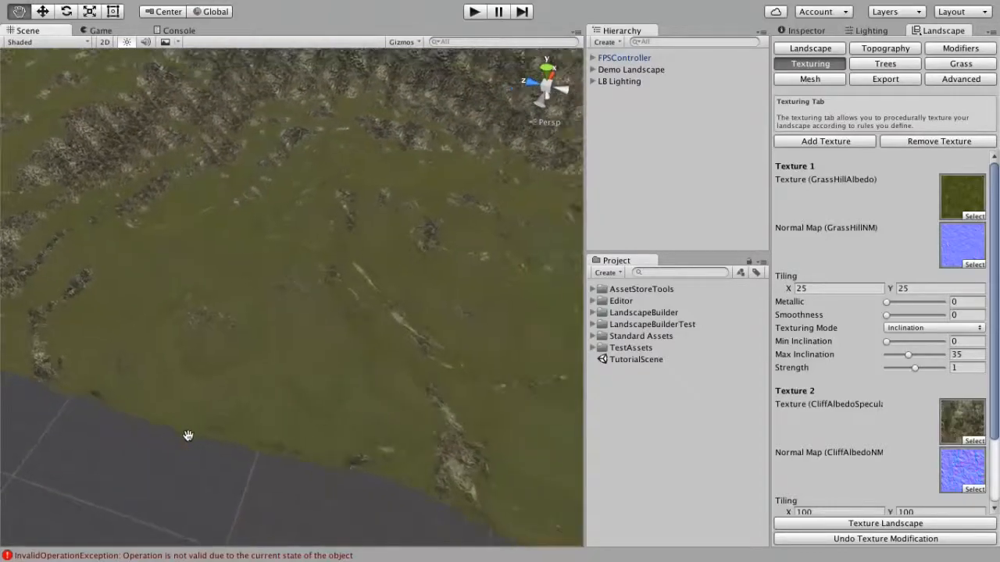
Step: Set the fake erosion type to None and regenerate the heightmap from Perlin noise
{"action": "left_click", "coordinate": [165, 42]}
{"action": "right_click_drag", "start_coordinate": [283, 357], "coordinate": [495, 233]}
{"action": "left_click", "coordinate": [893, 49]}
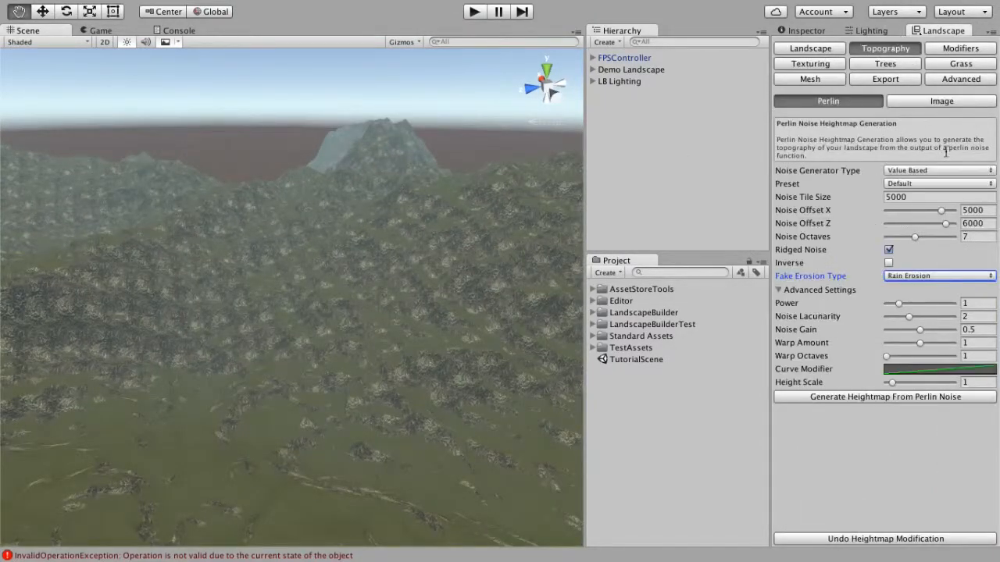
{"action": "left_click", "coordinate": [925, 274]}
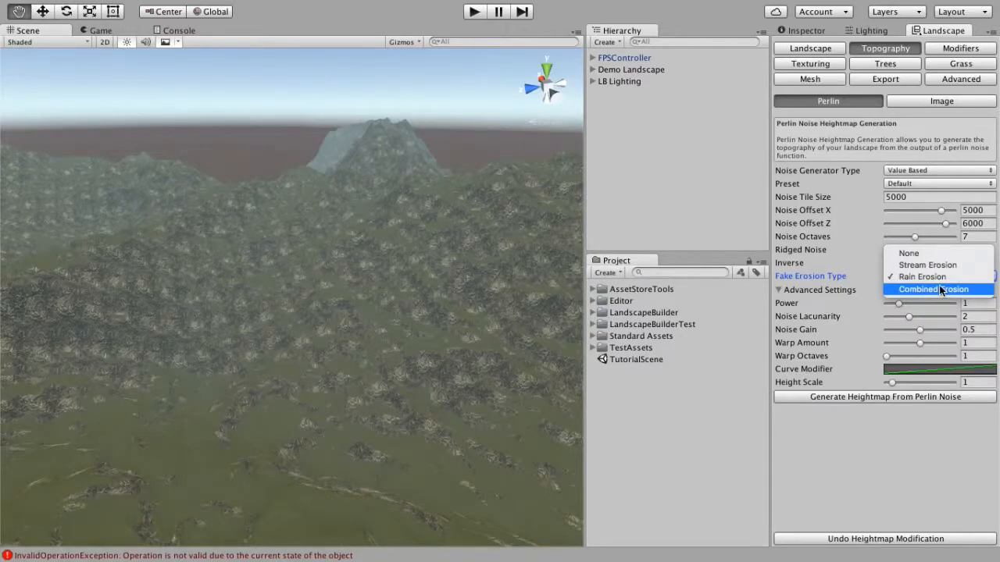
{"action": "left_click", "coordinate": [926, 255]}
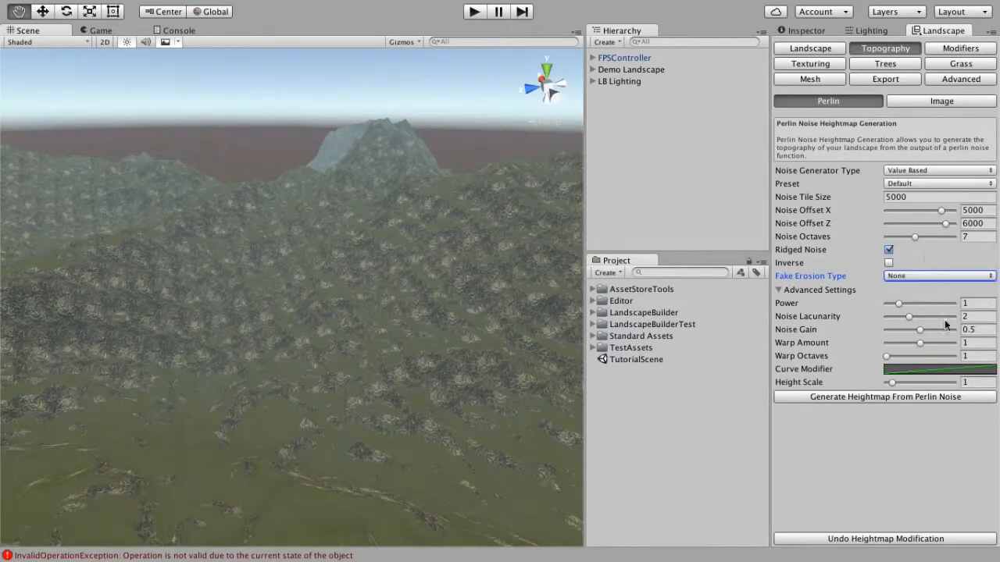
{"action": "left_click", "coordinate": [926, 397]}
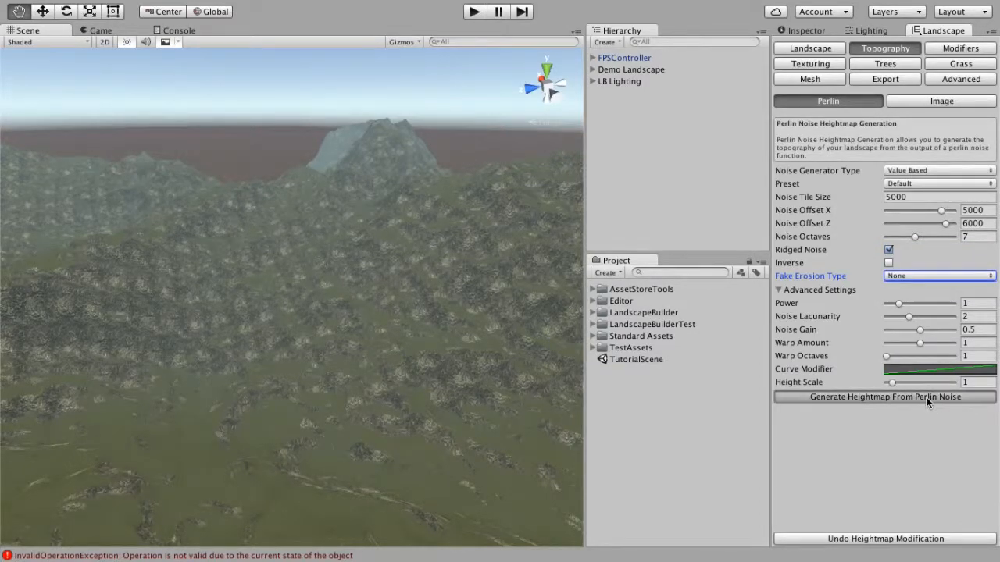
{"action": "left_click", "coordinate": [882, 398]}
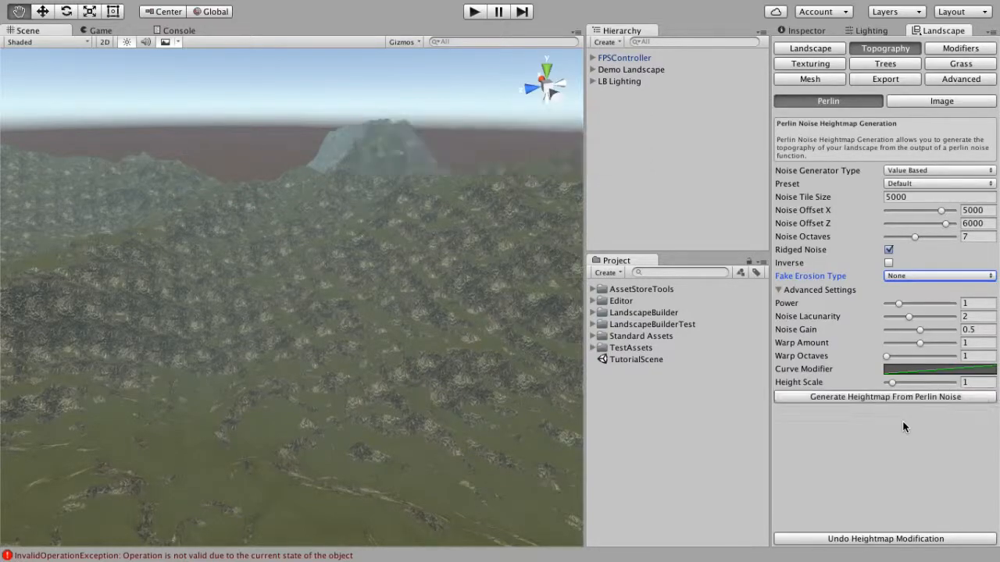
{"action": "mouse_move", "coordinate": [293, 394]}
{"action": "right_mouse_down"}
{"action": "mouse_move", "coordinate": [461, 481]}
{"action": "mouse_move", "coordinate": [373, 453]}
{"action": "mouse_move", "coordinate": [357, 381]}
{"action": "mouse_move", "coordinate": [306, 404]}
{"action": "right_mouse_up"}
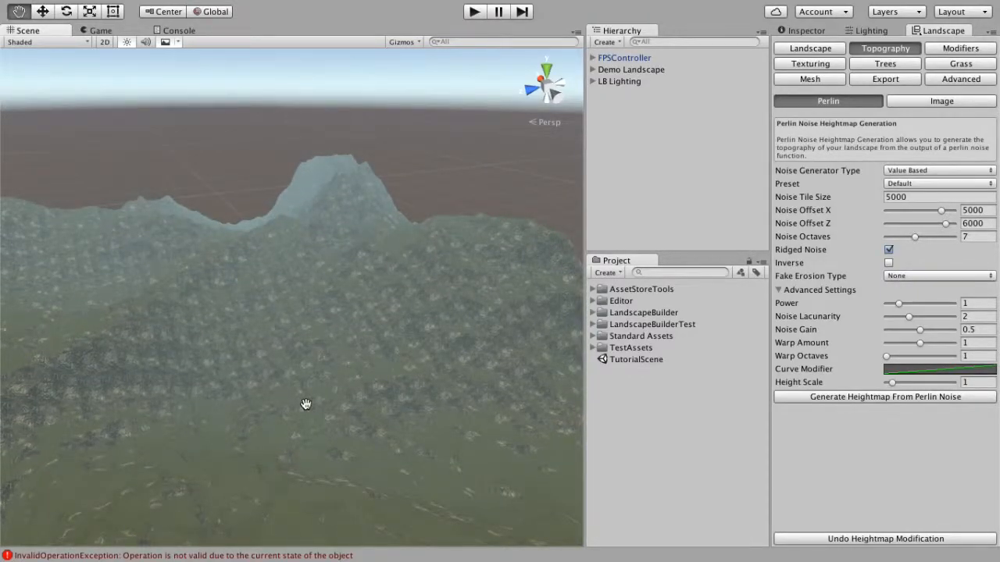
Step: Set the noise Power to 1.5 and regenerate the heightmap from Perlin noise
{"action": "left_click", "coordinate": [968, 305]}
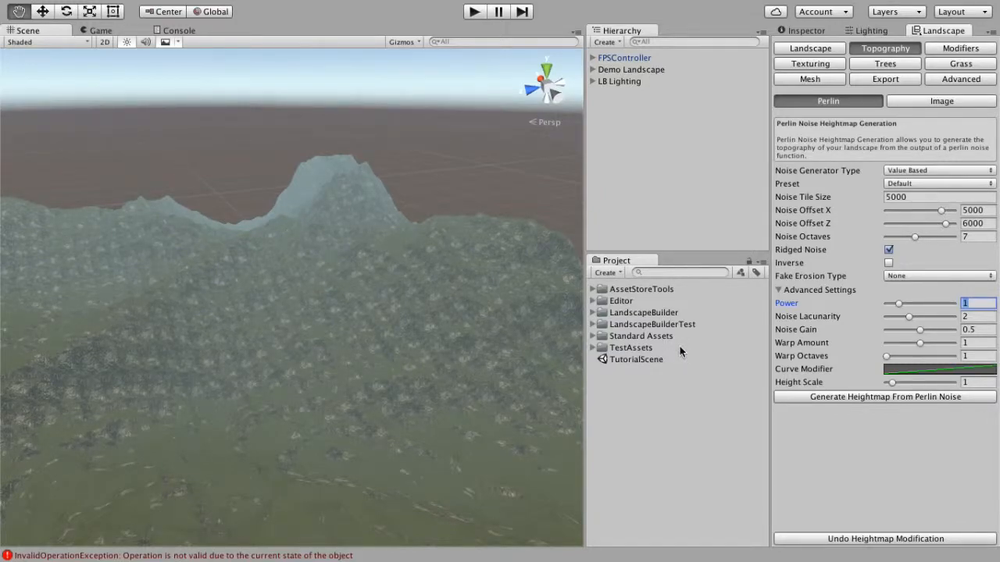
{"action": "type", "text": ".5"}
{"action": "left_click", "coordinate": [905, 396]}
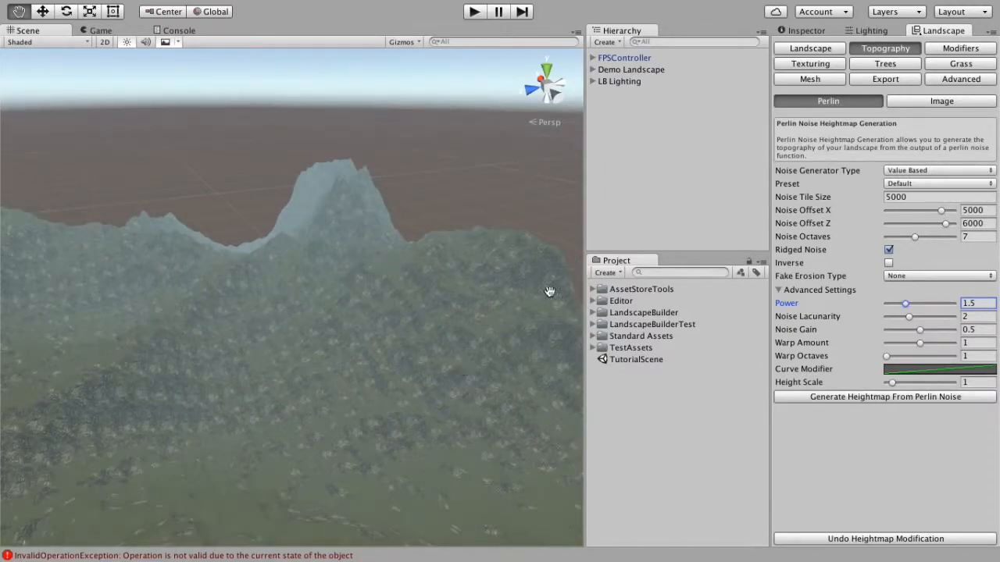
Step: Retexture the landscape with grass and cliffs to suit the new Power value and inspect the mountains
{"action": "left_click", "coordinate": [826, 63]}
{"action": "left_click", "coordinate": [870, 526]}
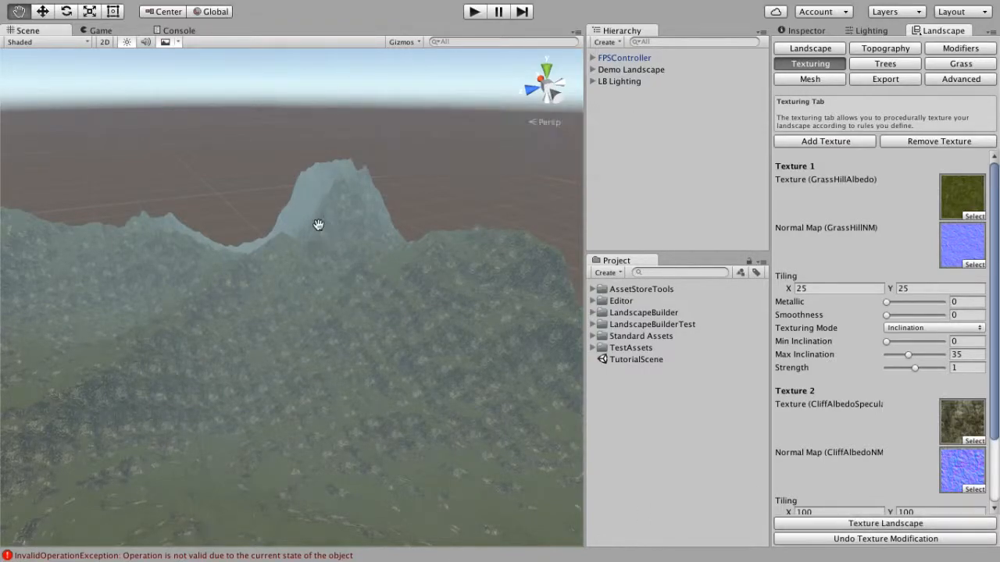
{"action": "right_click_drag", "start_coordinate": [343, 367], "coordinate": [465, 364]}
{"action": "right_click_drag", "start_coordinate": [518, 301], "coordinate": [389, 294]}
{"action": "key", "text": "s"}
Step: Set the Noise Lacunarity to 1.95 and regenerate the heightmap from Perlin noise
{"action": "left_click", "coordinate": [885, 48]}
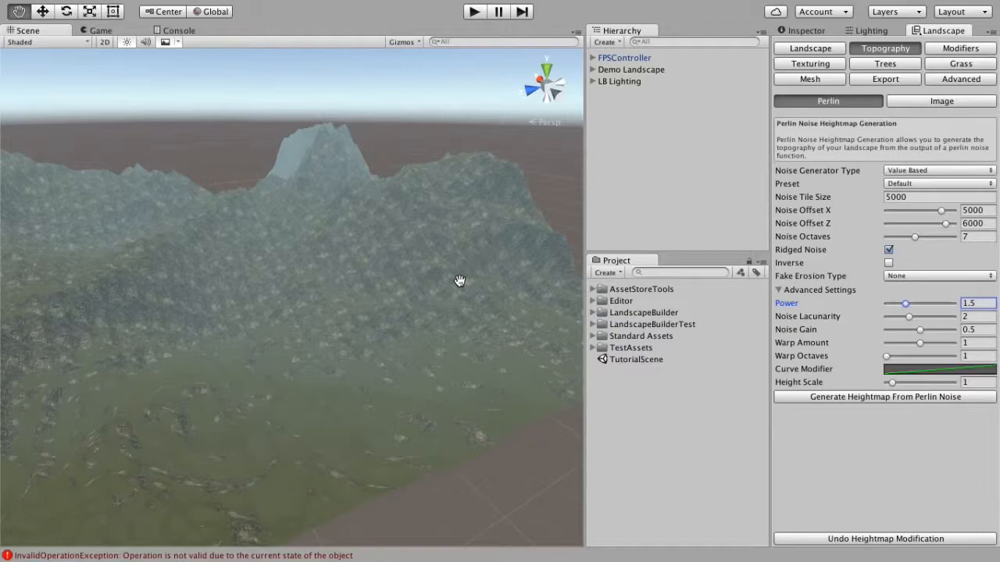
{"action": "left_click_drag", "start_coordinate": [459, 280], "coordinate": [392, 231], "text": "alt"}
{"action": "key", "text": "w"}
{"action": "right_click_drag", "start_coordinate": [391, 231], "coordinate": [476, 261]}
{"action": "key", "text": "s"}
{"action": "key", "text": "w"}
{"action": "left_click", "coordinate": [973, 317]}
{"action": "type", "text": "1.95"}
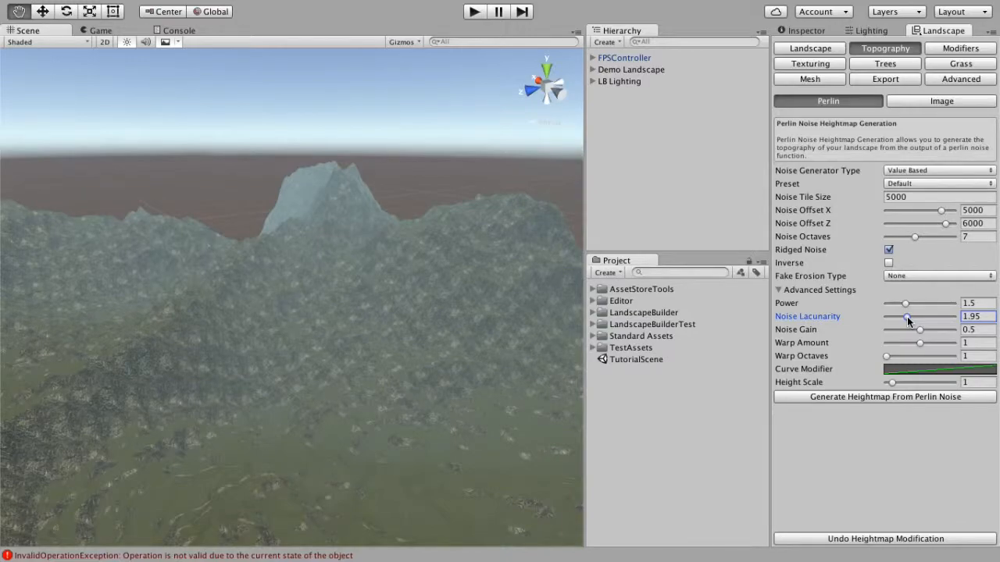
{"action": "left_click", "coordinate": [911, 397]}
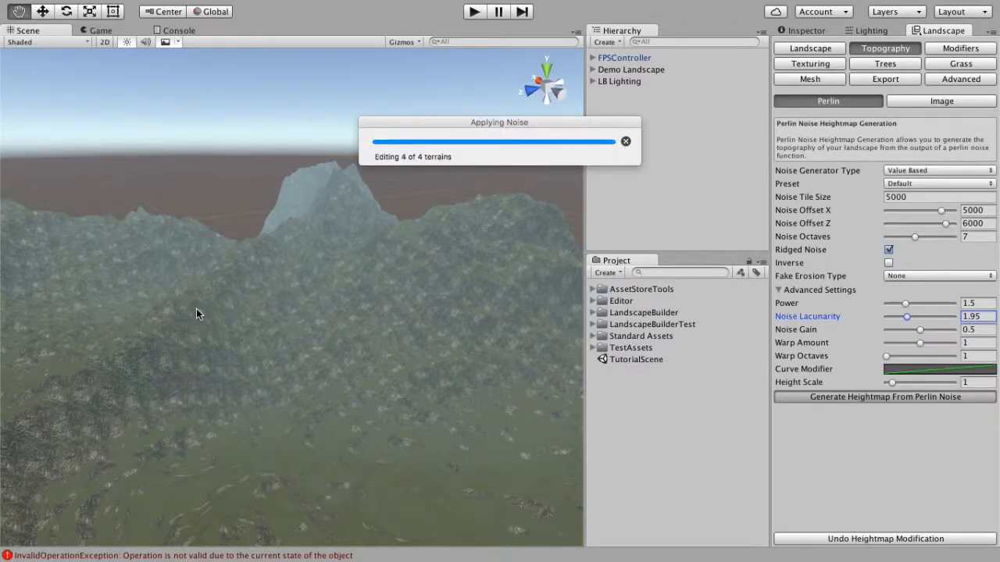
{"action": "mouse_move", "coordinate": [254, 272]}
{"action": "left_mouse_down", "text": "alt"}
{"action": "mouse_move", "coordinate": [208, 317]}
{"action": "mouse_move", "coordinate": [258, 310]}
{"action": "mouse_move", "coordinate": [250, 315]}
{"action": "mouse_move", "coordinate": [194, 330]}
{"action": "mouse_move", "coordinate": [89, 326]}
{"action": "mouse_move", "coordinate": [305, 237]}
{"action": "mouse_move", "coordinate": [302, 297]}
{"action": "mouse_move", "coordinate": [239, 290]}
{"action": "mouse_move", "coordinate": [226, 270]}
{"action": "mouse_move", "coordinate": [250, 253]}
{"action": "mouse_move", "coordinate": [333, 270]}
{"action": "mouse_move", "coordinate": [239, 277]}
{"action": "left_mouse_up", "text": "alt"}
Step: Reapply the grass and cliff textures to the terrain generated with the new lacunarity and look over its peaks
{"action": "left_click", "coordinate": [829, 63]}
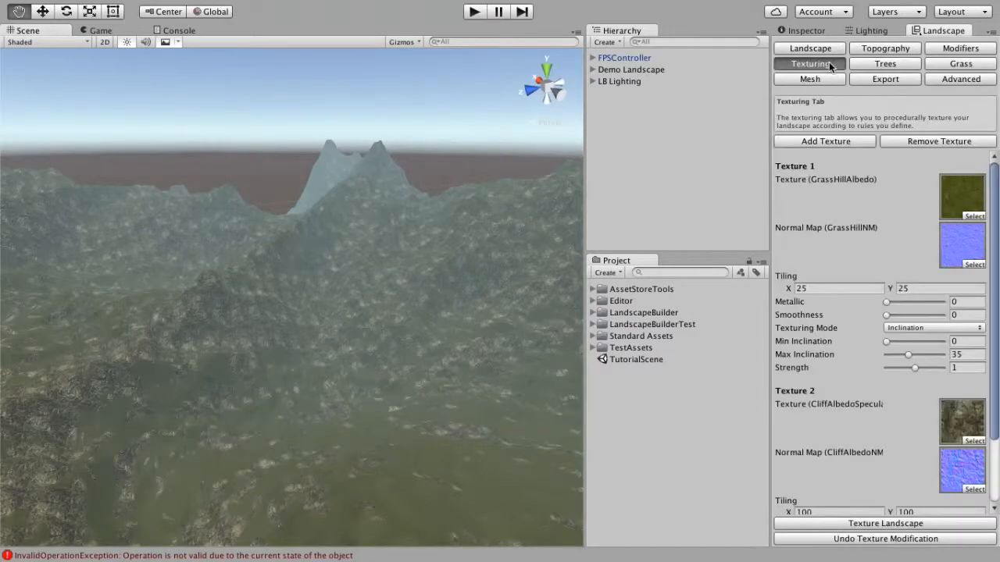
{"action": "left_click", "coordinate": [911, 524]}
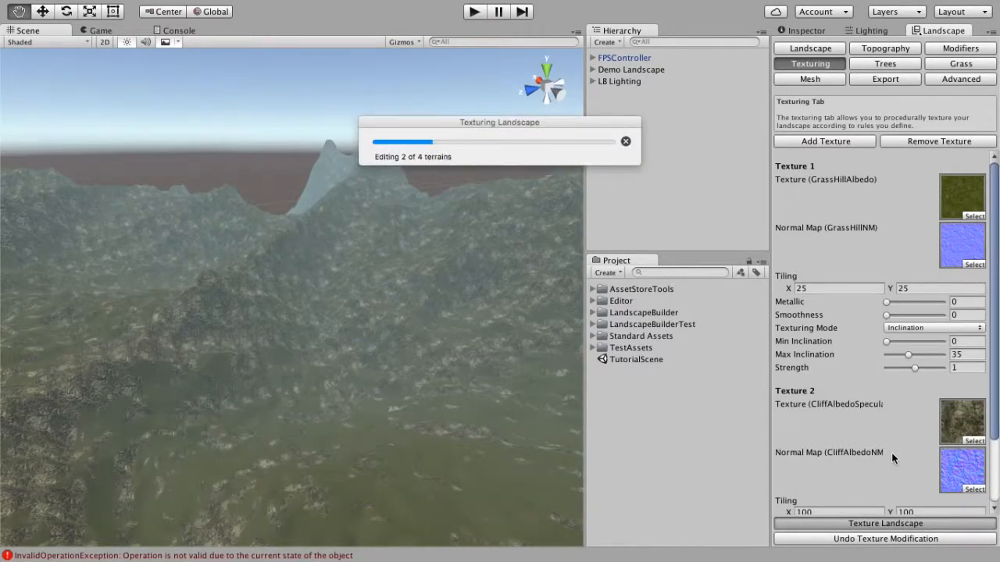
{"action": "mouse_move", "coordinate": [508, 430]}
{"action": "left_mouse_down", "text": "alt"}
{"action": "mouse_move", "coordinate": [502, 417]}
{"action": "mouse_move", "coordinate": [495, 438]}
{"action": "left_mouse_up", "text": "alt"}
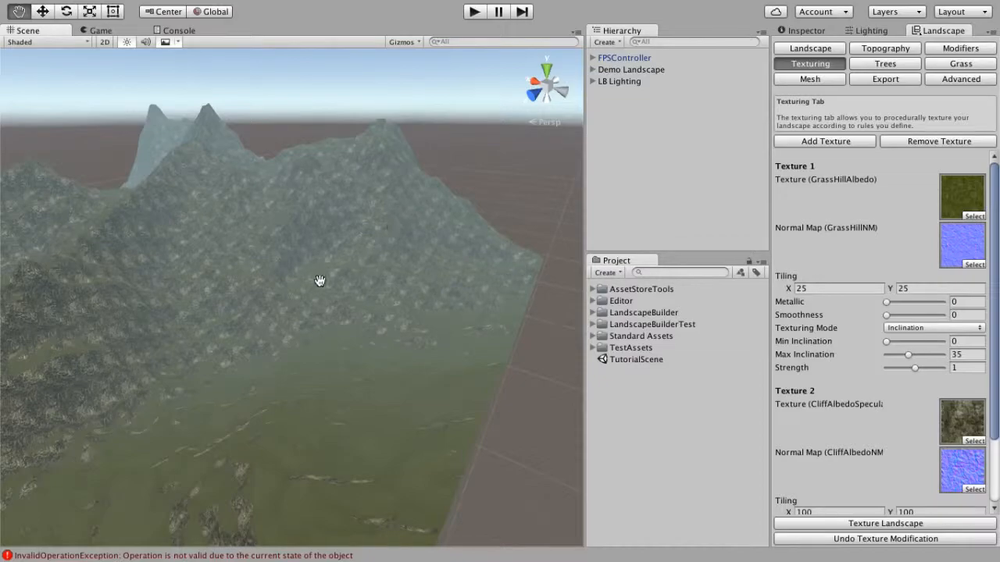
{"action": "left_click_drag", "start_coordinate": [321, 221], "coordinate": [201, 242], "text": "alt"}
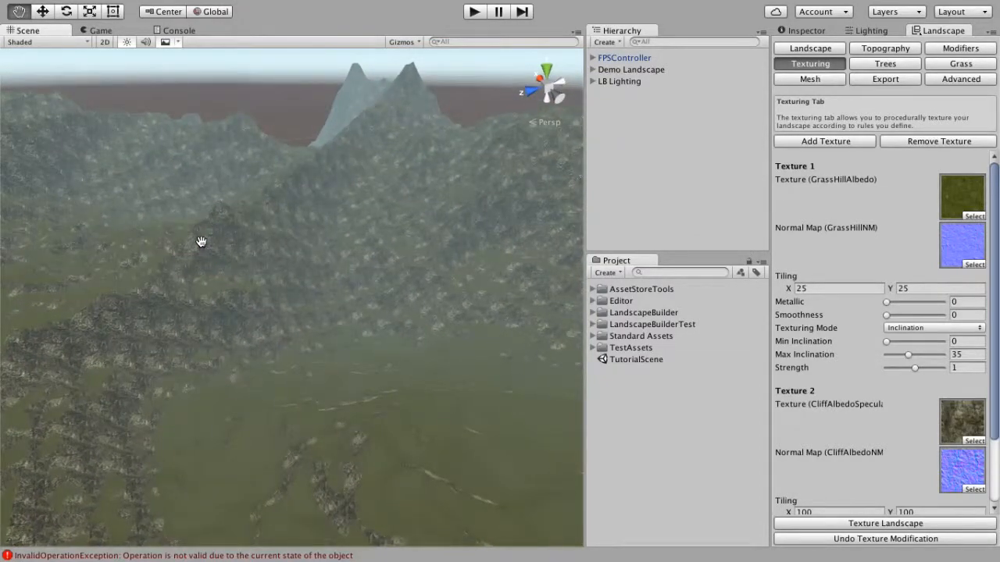
Step: Inspect the terrain detail up close, set the Noise Gain to 0.48 and regenerate the heightmap
{"action": "left_click", "coordinate": [867, 48]}
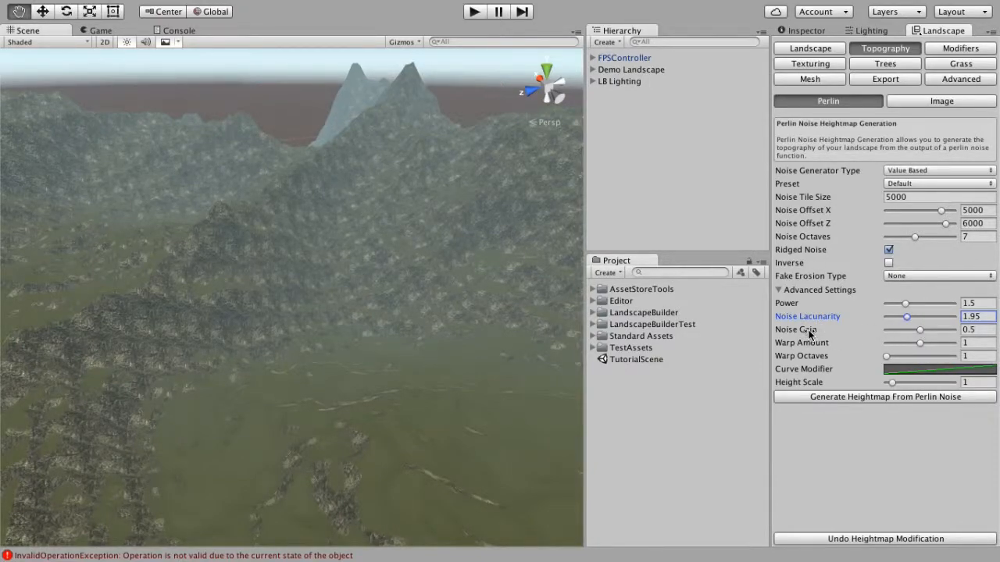
{"action": "mouse_move", "coordinate": [809, 331]}
{"action": "left_click_drag", "start_coordinate": [367, 328], "coordinate": [455, 304], "text": "alt"}
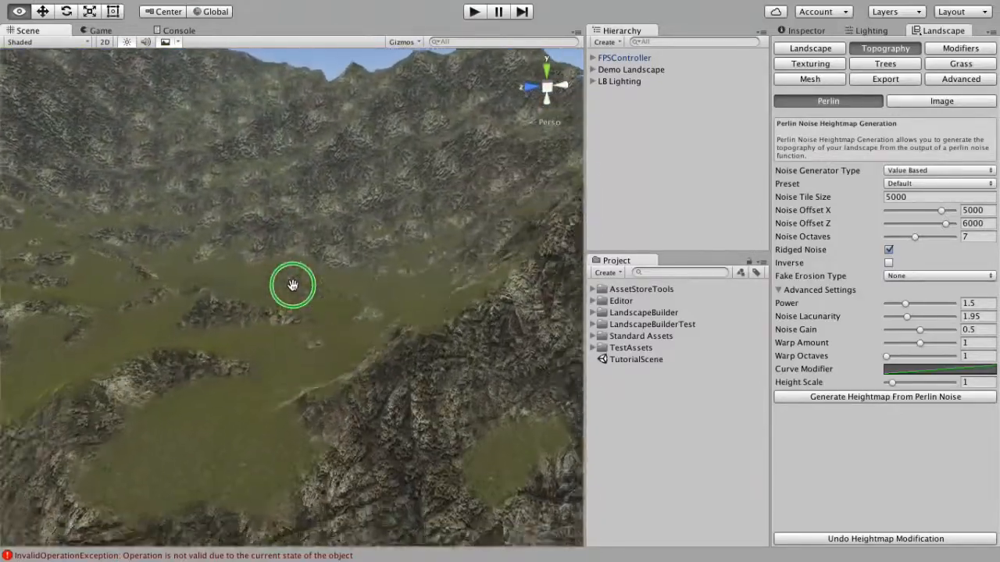
{"action": "left_click_drag", "start_coordinate": [292, 285], "coordinate": [129, 304]}
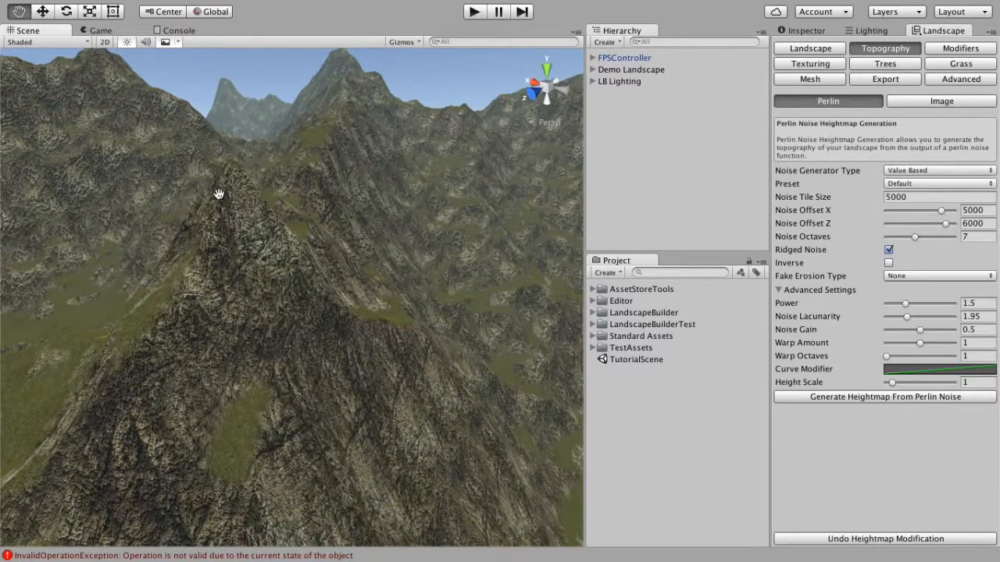
{"action": "left_click_drag", "start_coordinate": [285, 386], "coordinate": [263, 395], "text": "alt"}
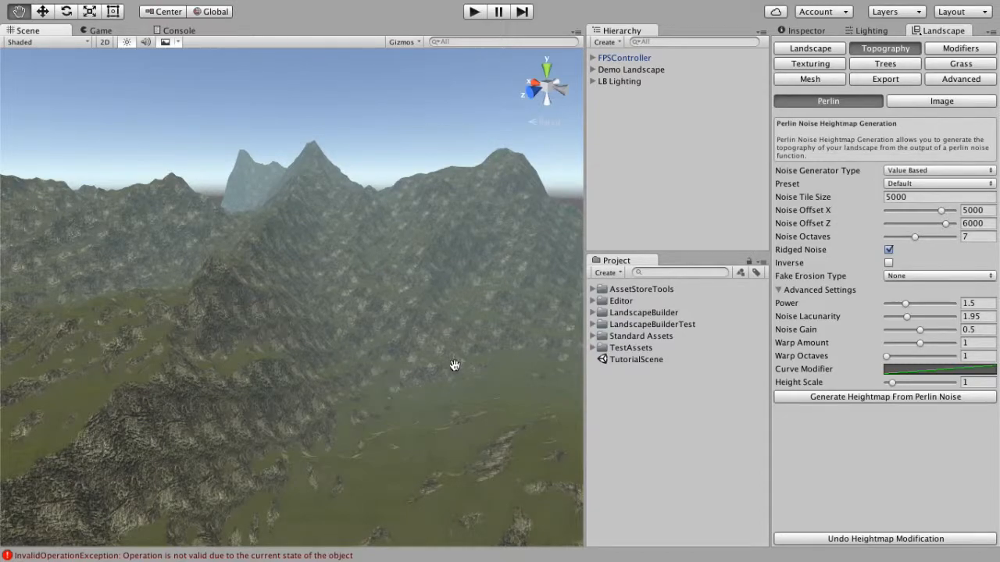
{"action": "left_click", "coordinate": [981, 329]}
{"action": "type", "text": "0.48"}
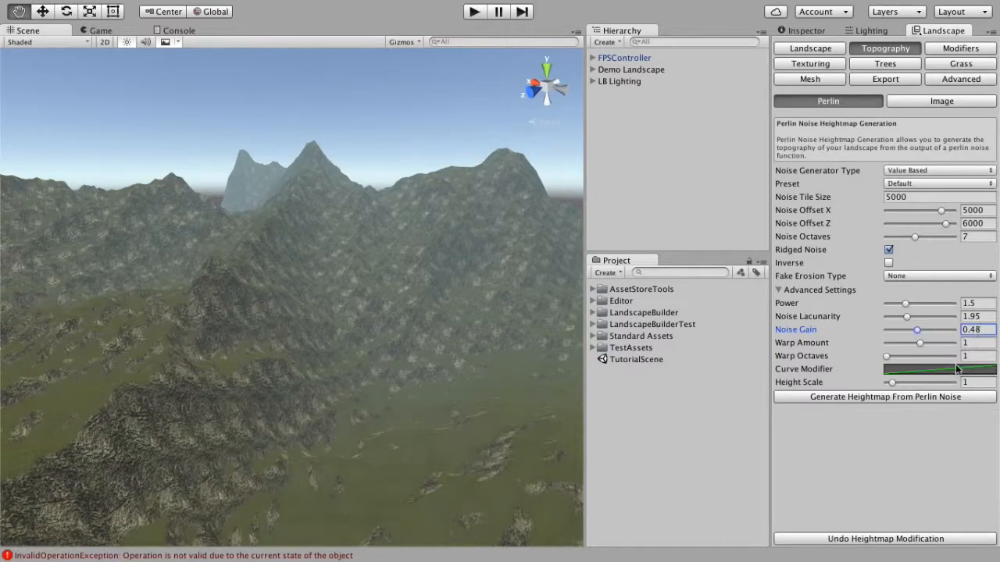
{"action": "left_click", "coordinate": [920, 396]}
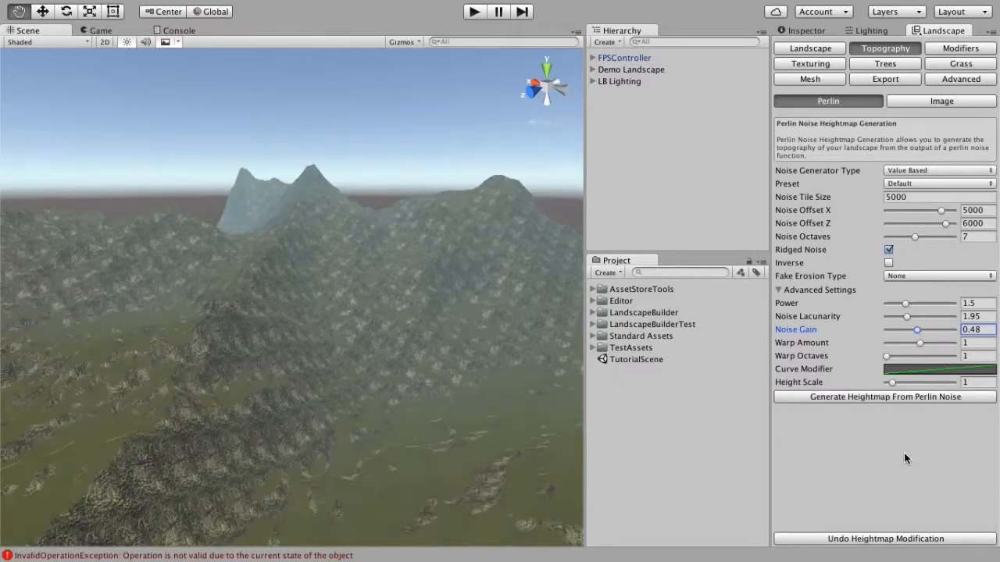
Step: Retexture the landscape generated with the reduced noise gain using the grass and cliff textures
{"action": "left_click_drag", "start_coordinate": [492, 415], "coordinate": [503, 357], "text": "alt"}
{"action": "key", "text": "s"}
{"action": "right_click_drag", "start_coordinate": [503, 356], "coordinate": [489, 398]}
{"action": "left_click", "coordinate": [831, 64]}
{"action": "left_click", "coordinate": [895, 523]}
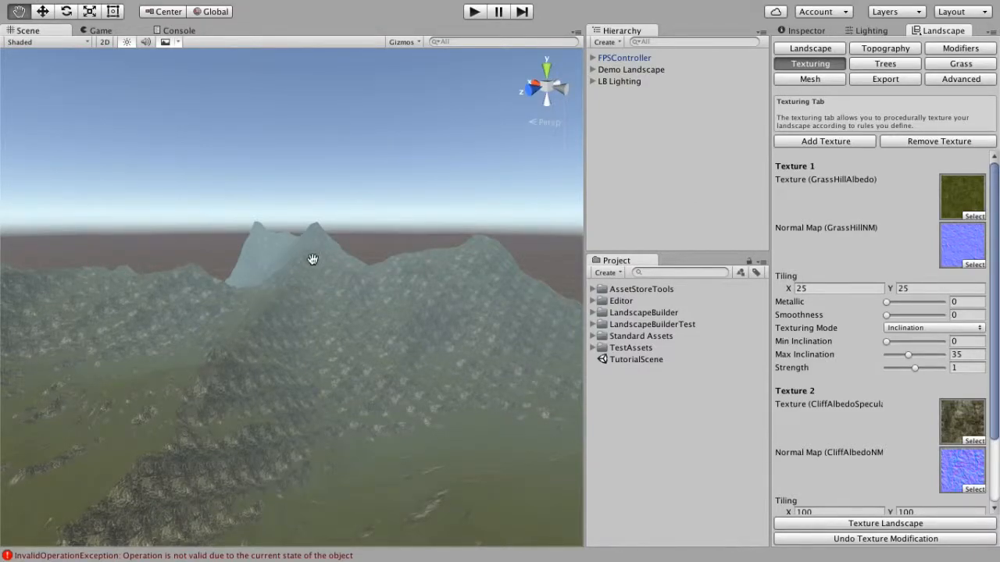
{"action": "left_click", "coordinate": [683, 198]}
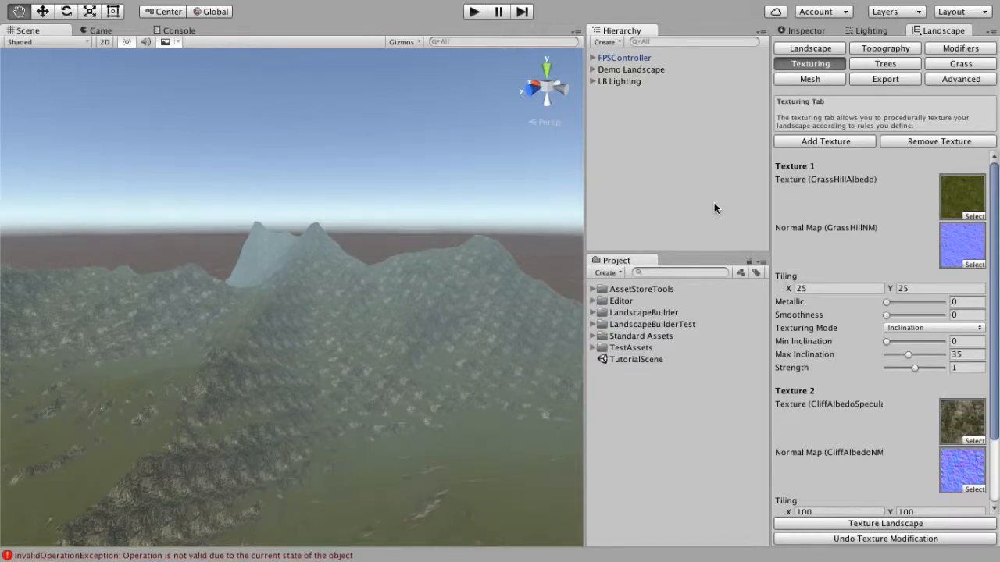
Step: Set the Warp Amount to 0 and regenerate the heightmap from Perlin noise
{"action": "left_click", "coordinate": [876, 48]}
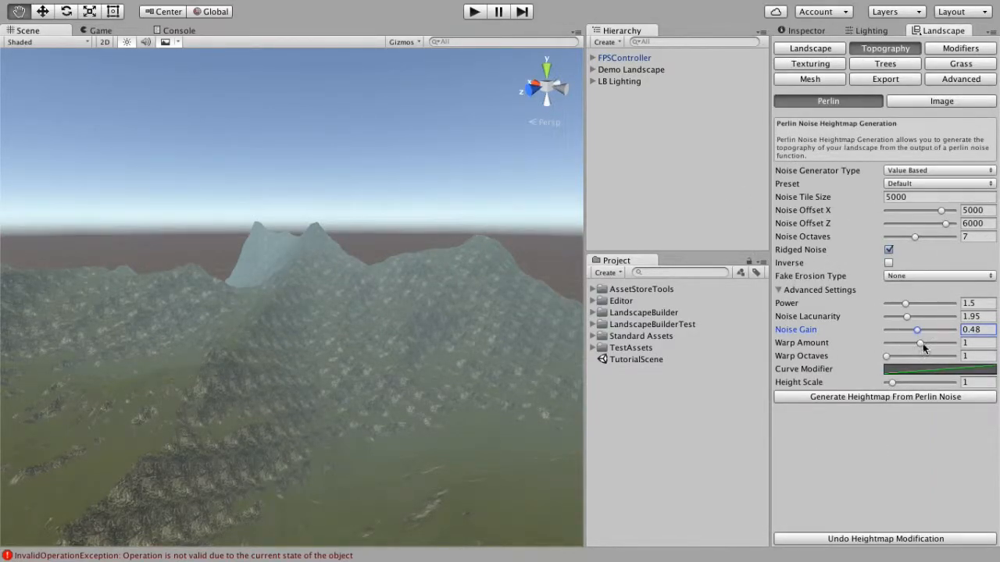
{"action": "left_click_drag", "start_coordinate": [352, 339], "coordinate": [327, 400], "text": "alt"}
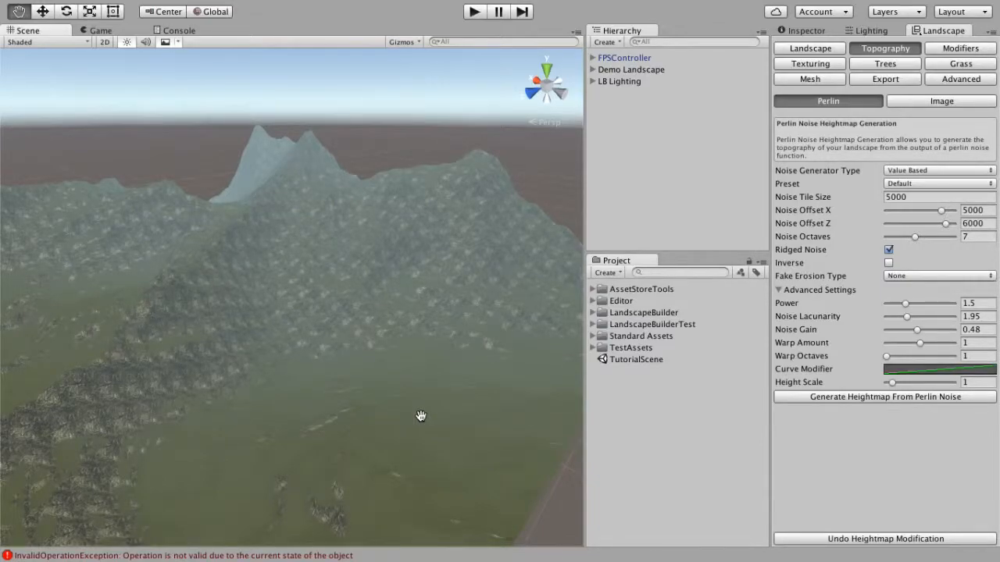
{"action": "left_click", "coordinate": [968, 343]}
{"action": "type", "text": "0"}
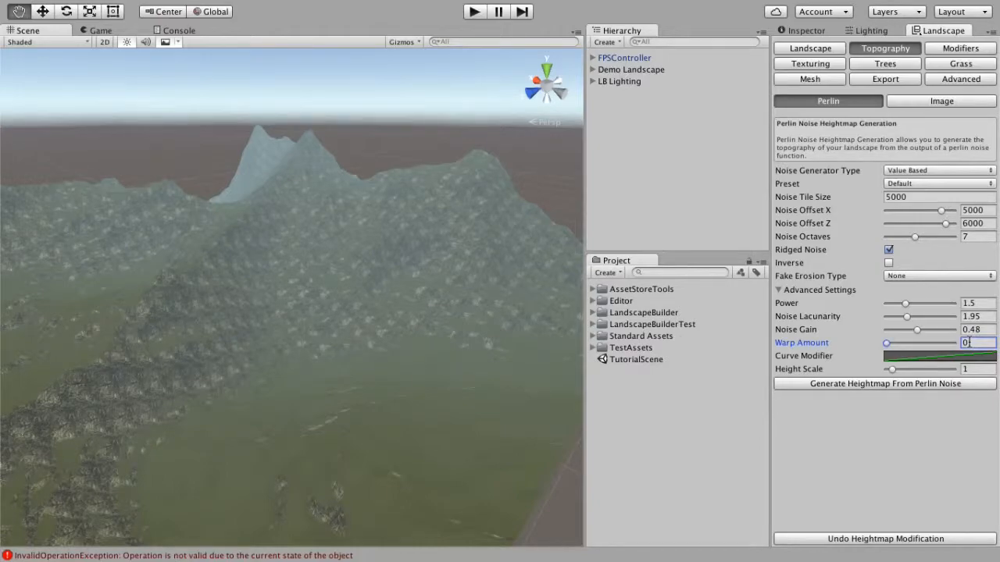
{"action": "left_click", "coordinate": [930, 385]}
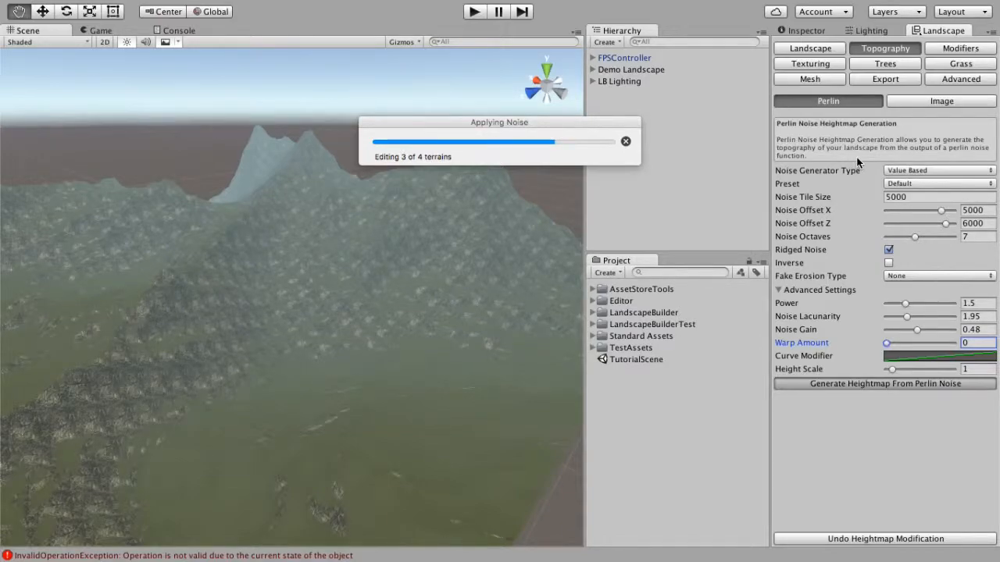
Step: Reapply the grass and cliff textures to the unwarped landscape and inspect it from several angles
{"action": "left_click", "coordinate": [834, 67]}
{"action": "left_click", "coordinate": [886, 522]}
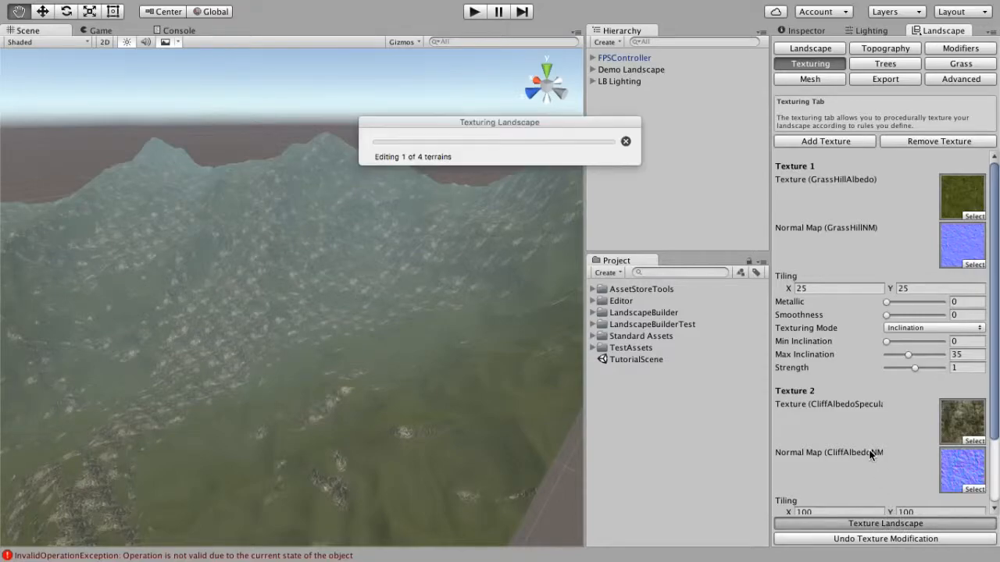
{"action": "mouse_move", "coordinate": [308, 385]}
{"action": "left_mouse_down", "text": "alt"}
{"action": "mouse_move", "coordinate": [377, 357]}
{"action": "mouse_move", "coordinate": [250, 382]}
{"action": "mouse_move", "coordinate": [166, 383]}
{"action": "mouse_move", "coordinate": [245, 415]}
{"action": "mouse_move", "coordinate": [355, 432]}
{"action": "mouse_move", "coordinate": [379, 453]}
{"action": "mouse_move", "coordinate": [357, 451]}
{"action": "mouse_move", "coordinate": [390, 426]}
{"action": "mouse_move", "coordinate": [401, 380]}
{"action": "mouse_move", "coordinate": [396, 349]}
{"action": "mouse_move", "coordinate": [208, 375]}
{"action": "mouse_move", "coordinate": [320, 371]}
{"action": "mouse_move", "coordinate": [303, 390]}
{"action": "left_mouse_up", "text": "alt"}
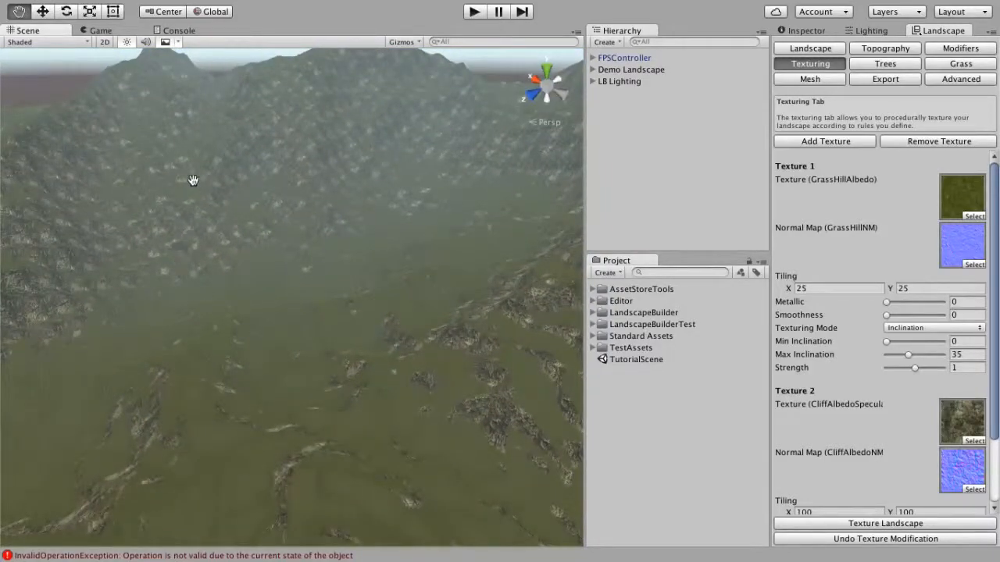
{"action": "left_click_drag", "start_coordinate": [289, 331], "coordinate": [205, 270], "text": "alt"}
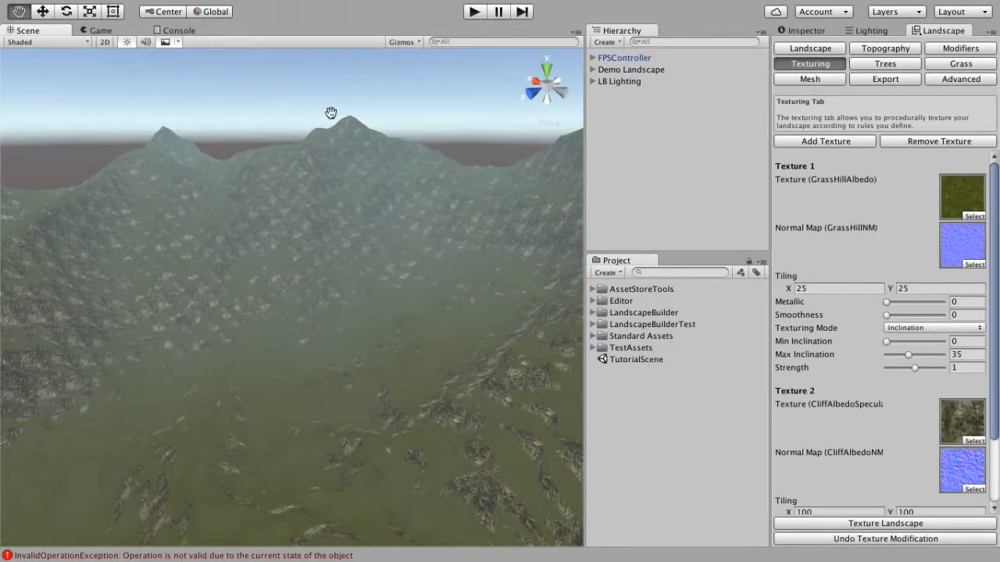
{"action": "left_click_drag", "start_coordinate": [452, 223], "coordinate": [524, 207], "text": "alt"}
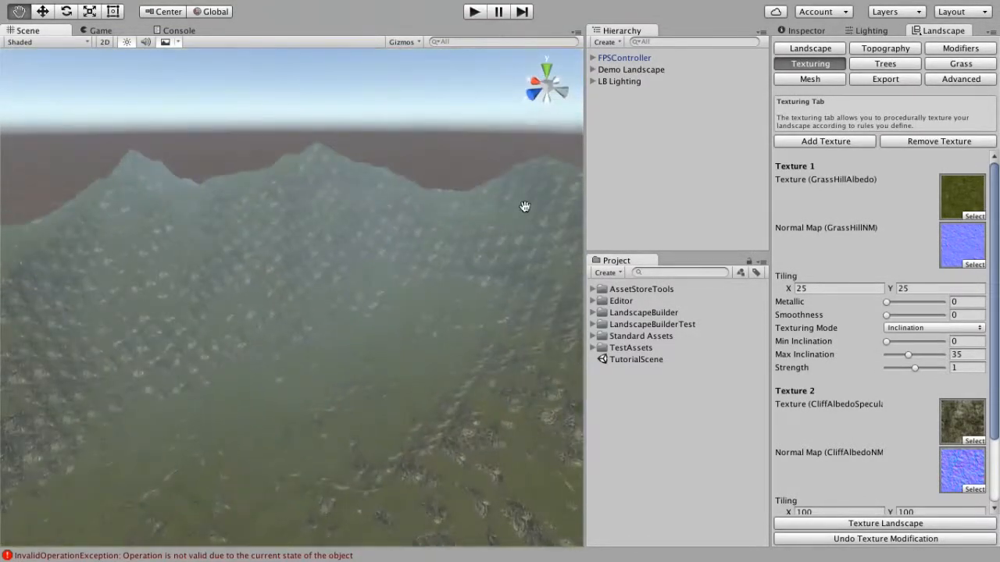
Step: Set the Warp Amount to 2 and regenerate the heightmap from Perlin noise
{"action": "left_click", "coordinate": [885, 49]}
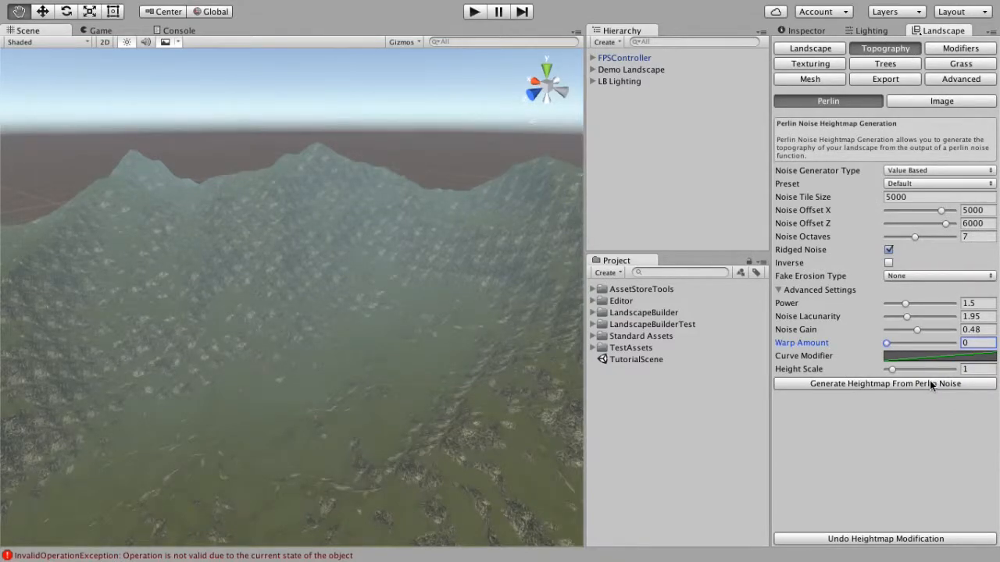
{"action": "double_click", "coordinate": [975, 343]}
{"action": "type", "text": "2"}
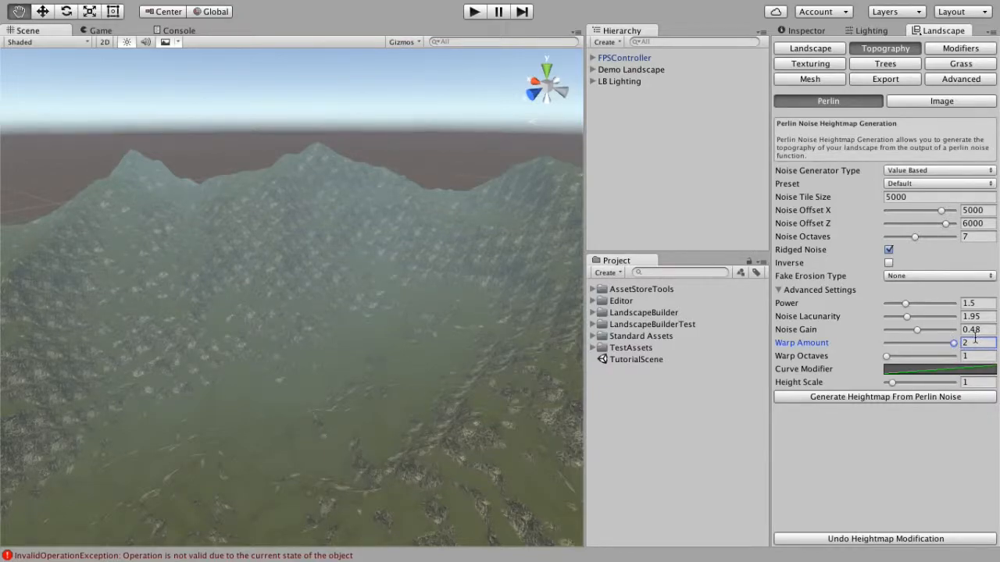
{"action": "left_click", "coordinate": [916, 399]}
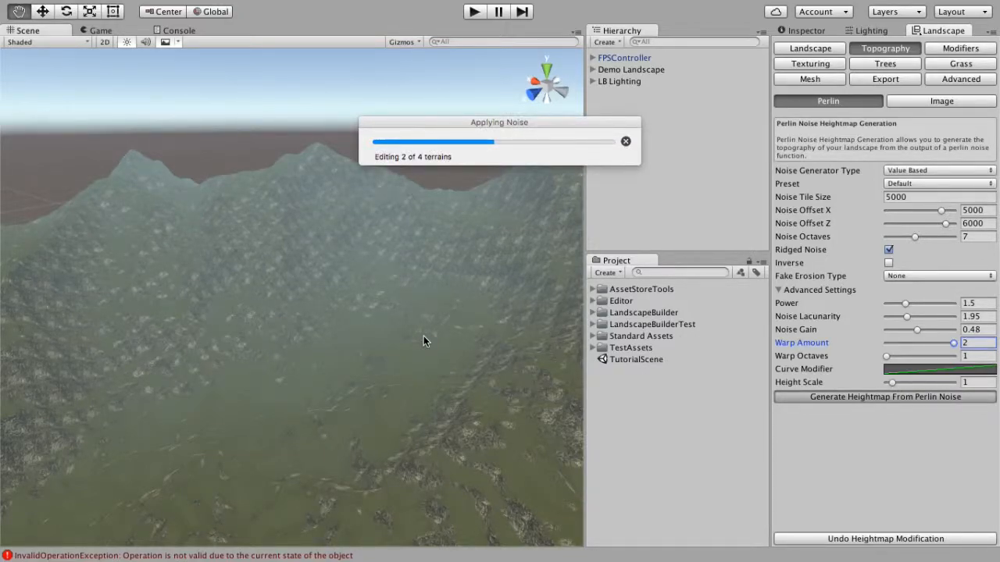
Step: Inspect the strongly warped landscape, set the Warp Amount to 1 and regenerate the heightmap from Perlin noise
{"action": "right_click_drag", "start_coordinate": [420, 346], "coordinate": [161, 413]}
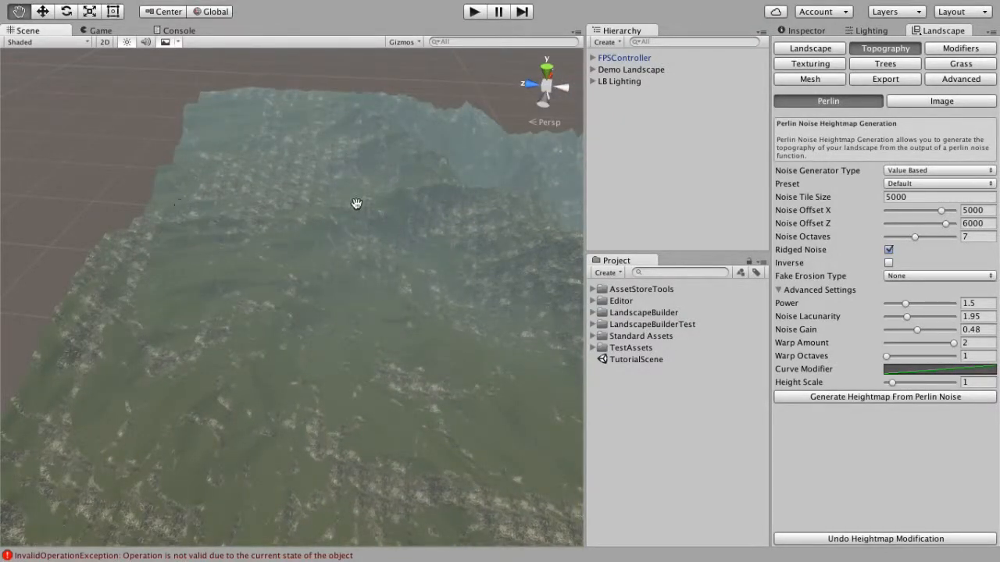
{"action": "right_click_drag", "start_coordinate": [287, 245], "coordinate": [529, 249]}
{"action": "key", "text": "w"}
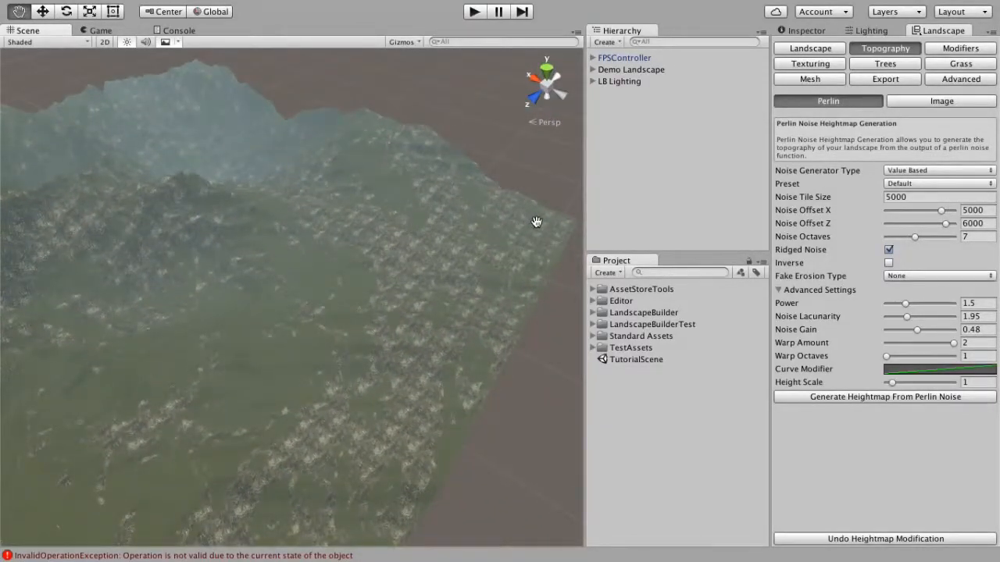
{"action": "right_click_drag", "start_coordinate": [178, 377], "coordinate": [42, 291]}
{"action": "right_click_drag", "start_coordinate": [43, 291], "coordinate": [89, 281]}
{"action": "left_click", "coordinate": [974, 343]}
{"action": "type", "text": "1"}
{"action": "left_click", "coordinate": [947, 398]}
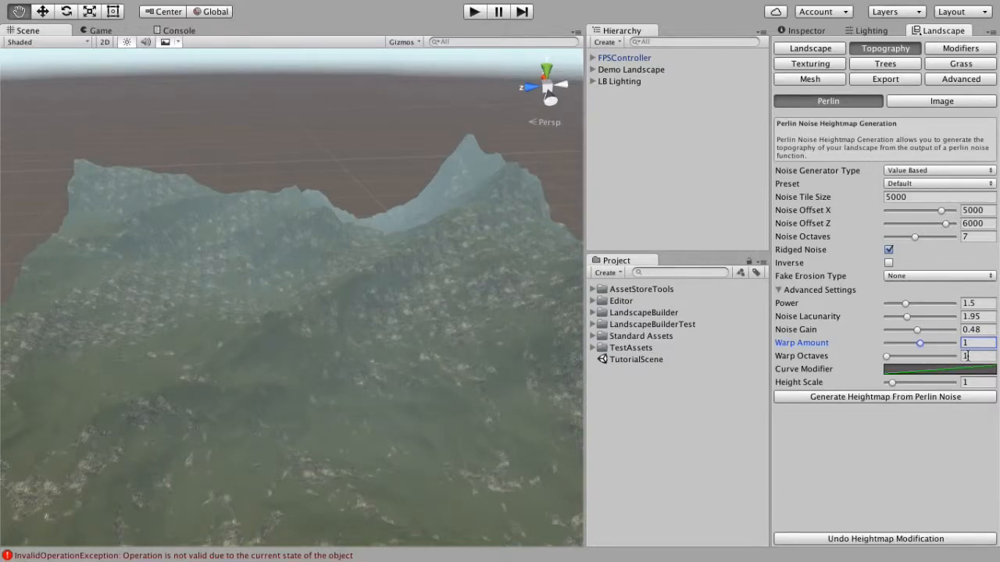
{"action": "left_click_drag", "start_coordinate": [485, 290], "coordinate": [529, 292], "text": "alt"}
Step: Set the Height Scale to 0.5 and regenerate the heightmap from Perlin noise
{"action": "left_click", "coordinate": [974, 382]}
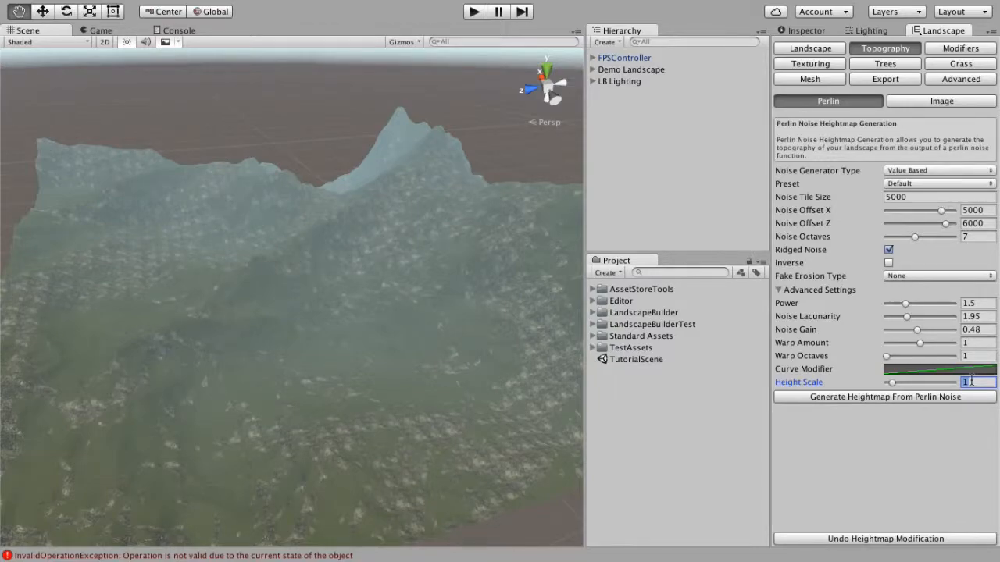
{"action": "type", "text": "0.5"}
{"action": "left_click", "coordinate": [938, 396]}
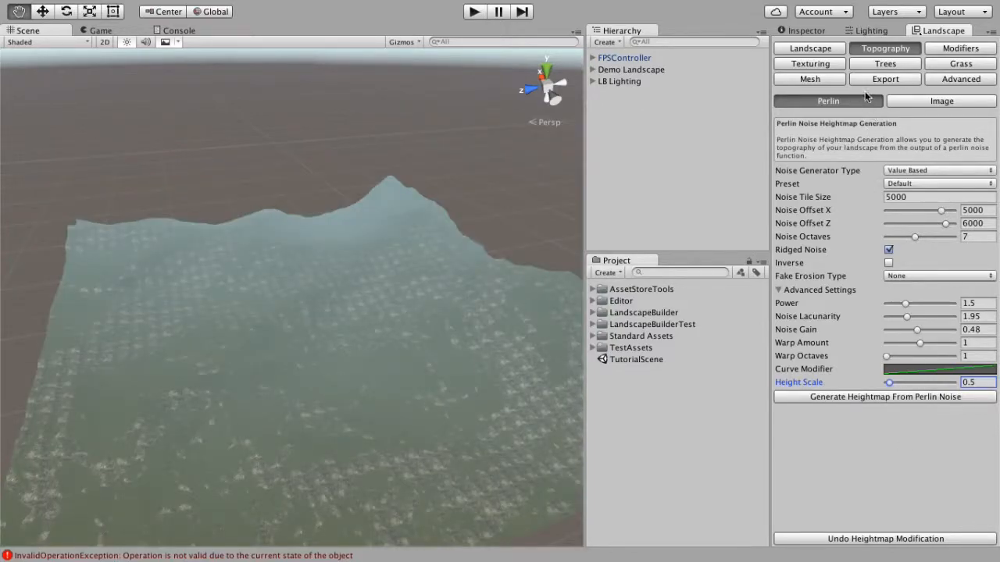
Step: Retexture the half-height landscape with the grass and cliff textures
{"action": "left_click", "coordinate": [836, 62]}
{"action": "left_click", "coordinate": [882, 523]}
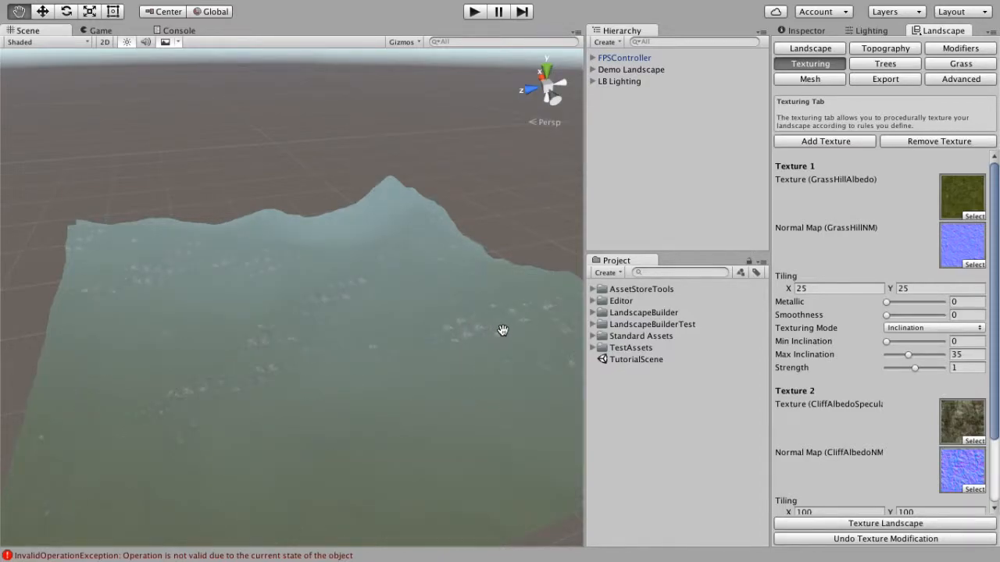
{"action": "right_click_drag", "start_coordinate": [373, 406], "coordinate": [432, 390]}
Step: Set the Height Scale to 1 and regenerate the heightmap from Perlin noise
{"action": "left_click", "coordinate": [879, 47]}
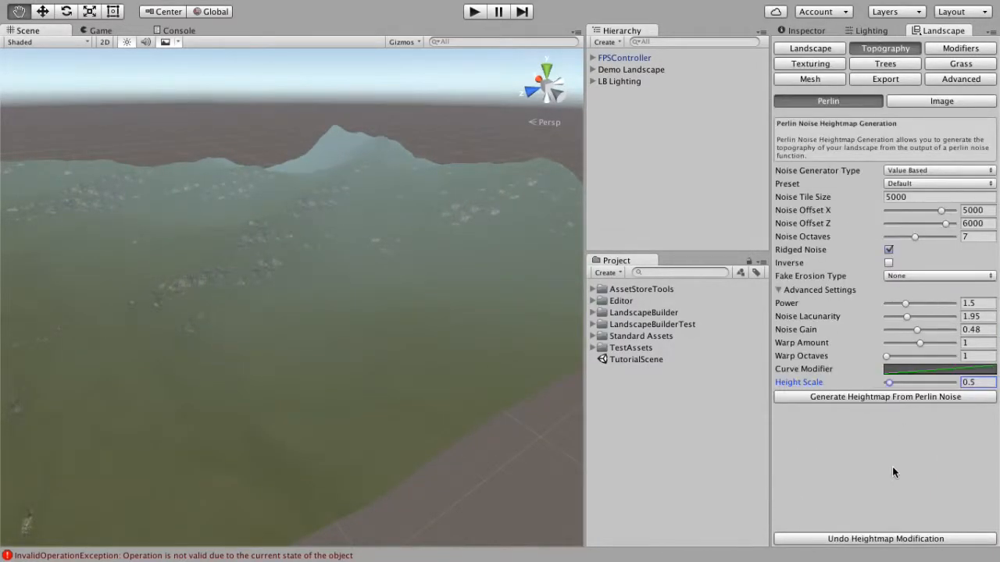
{"action": "double_click", "coordinate": [975, 382]}
{"action": "type", "text": "1"}
{"action": "left_click", "coordinate": [943, 398]}
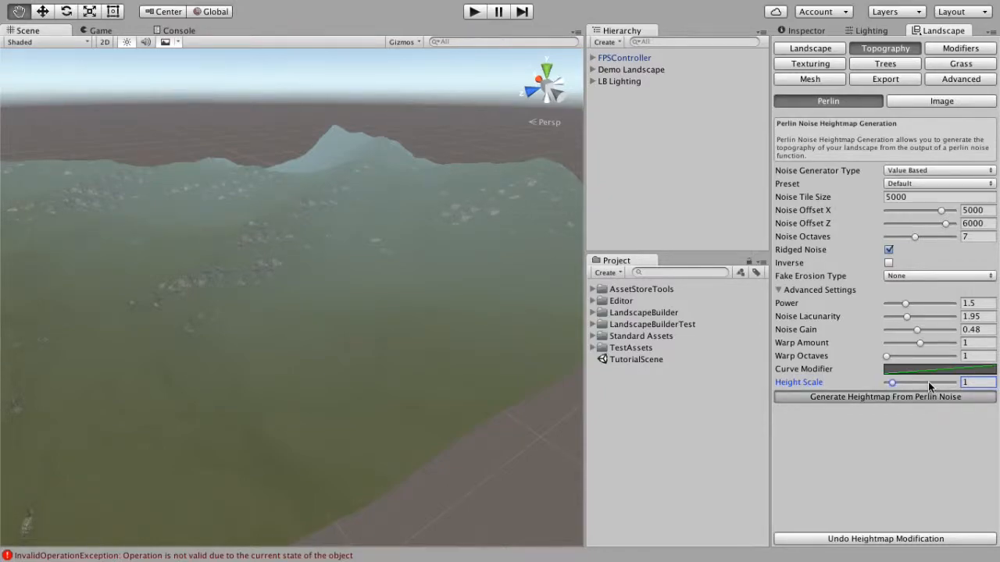
Step: Reapply the grass and cliff textures to the full-height landscape and inspect the mountains
{"action": "left_click", "coordinate": [824, 61]}
{"action": "left_click", "coordinate": [879, 524]}
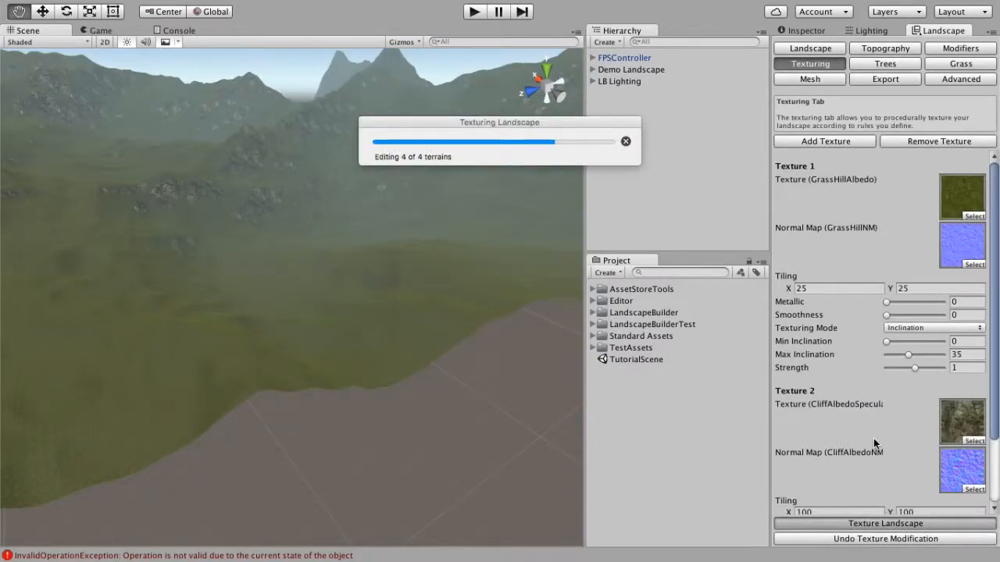
{"action": "right_click_drag", "start_coordinate": [336, 344], "coordinate": [349, 307]}
{"action": "key", "text": "w"}
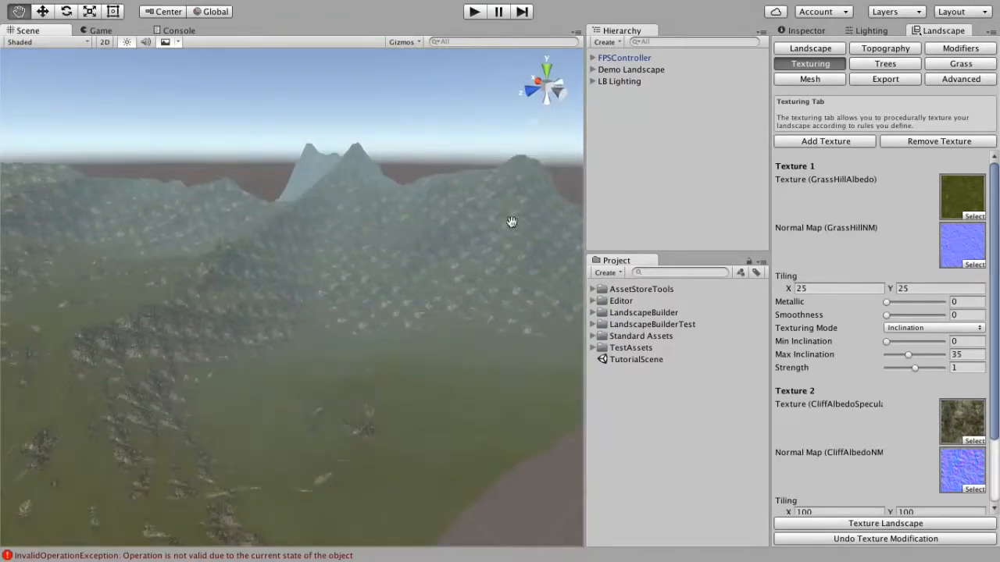
Step: Apply the slow-start, upward-curving preset to the Curve Modifier and regenerate the heightmap from Perlin noise
{"action": "left_click", "coordinate": [885, 48]}
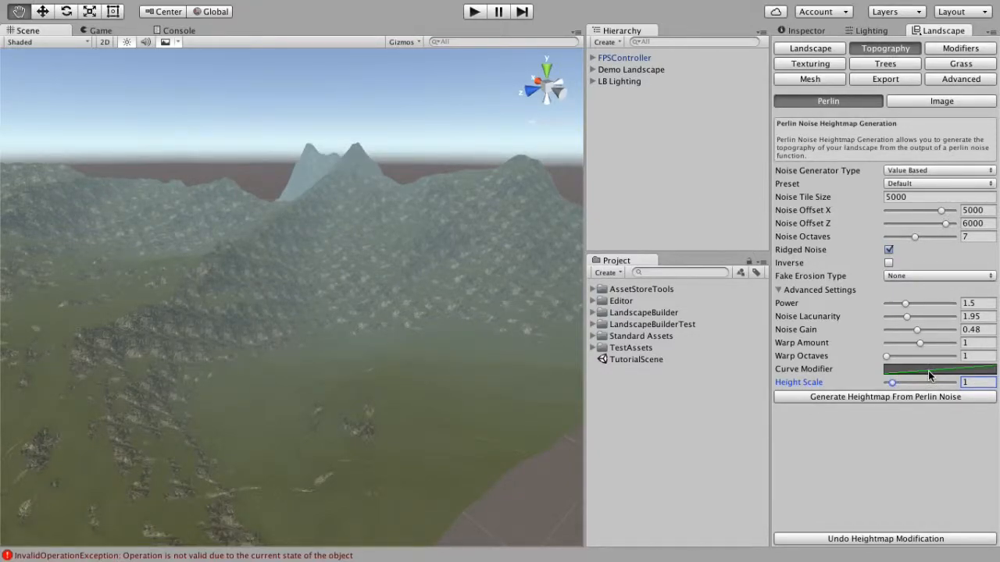
{"action": "right_click_drag", "start_coordinate": [310, 404], "coordinate": [261, 389]}
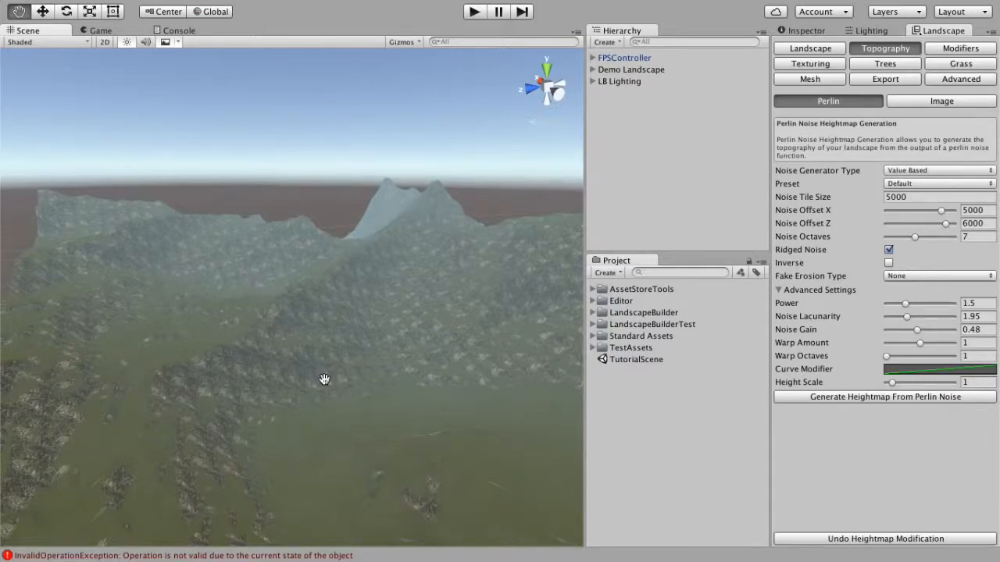
{"action": "left_click", "coordinate": [913, 370]}
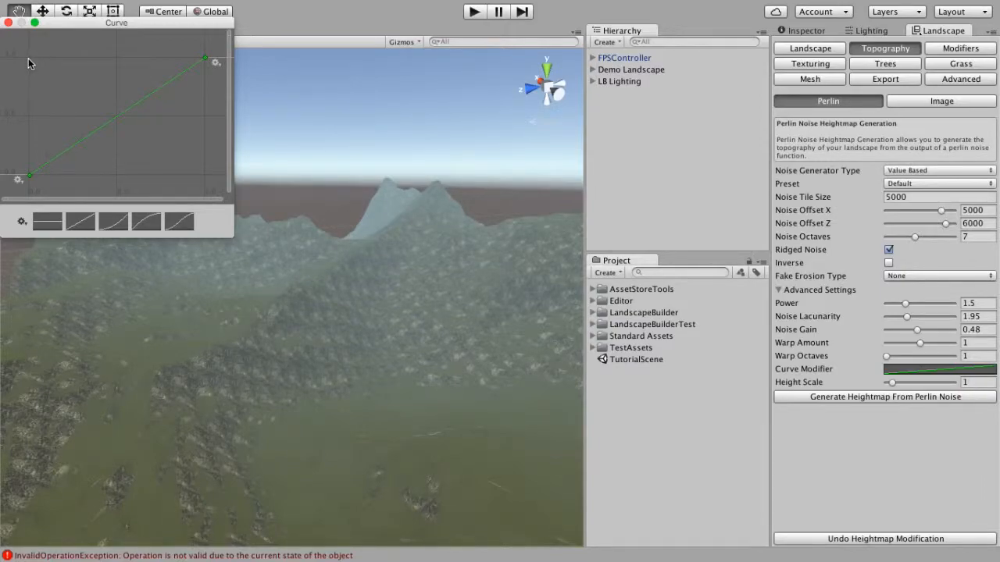
{"action": "left_click", "coordinate": [113, 221]}
{"action": "left_click", "coordinate": [8, 23]}
{"action": "left_click", "coordinate": [831, 398]}
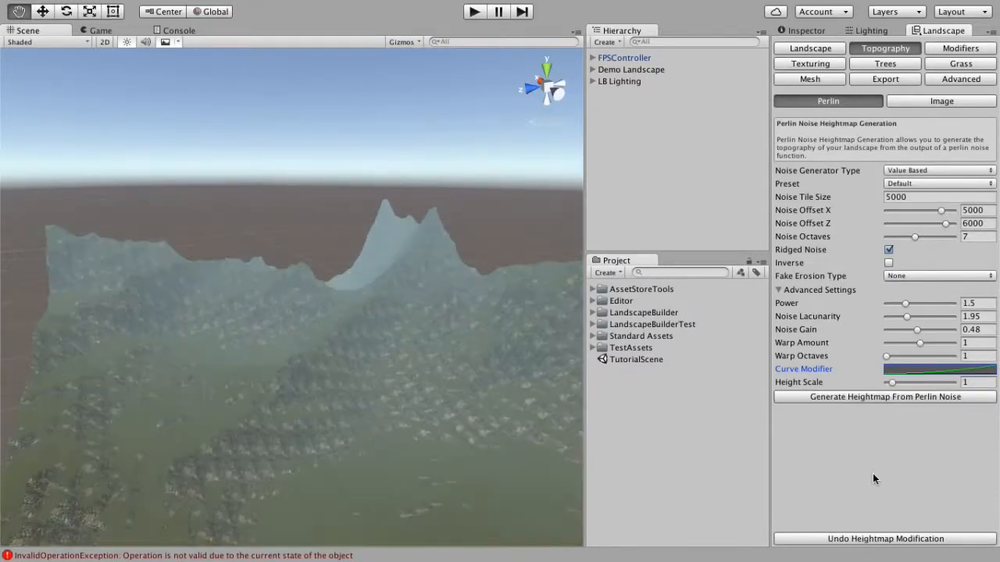
Step: Add two keys to the lower and middle parts of the Curve Modifier, raising the middle one to about 0.45
{"action": "left_click_drag", "start_coordinate": [423, 444], "coordinate": [519, 483], "text": "alt"}
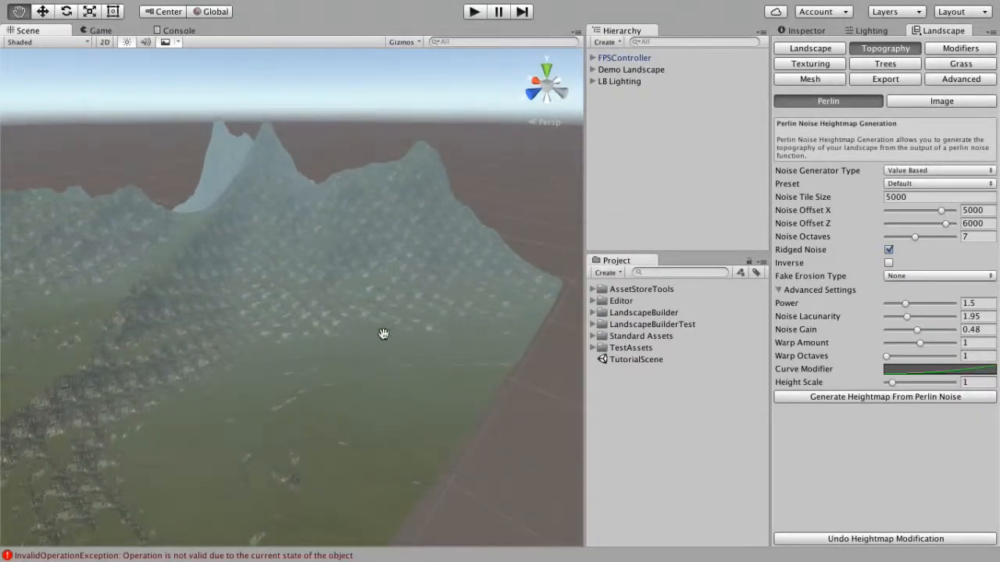
{"action": "left_click_drag", "start_coordinate": [263, 504], "coordinate": [418, 279], "text": "alt"}
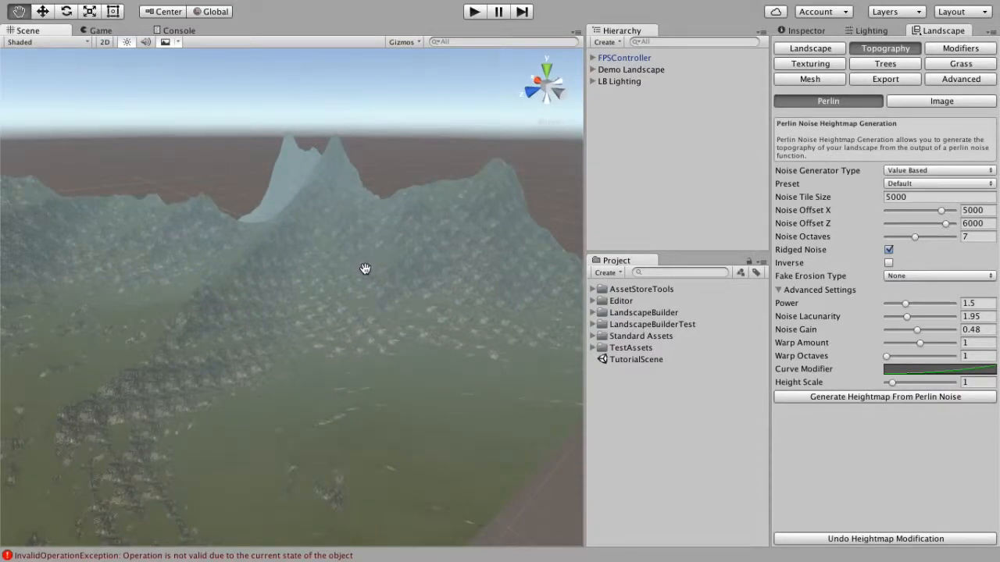
{"action": "left_click", "coordinate": [940, 370]}
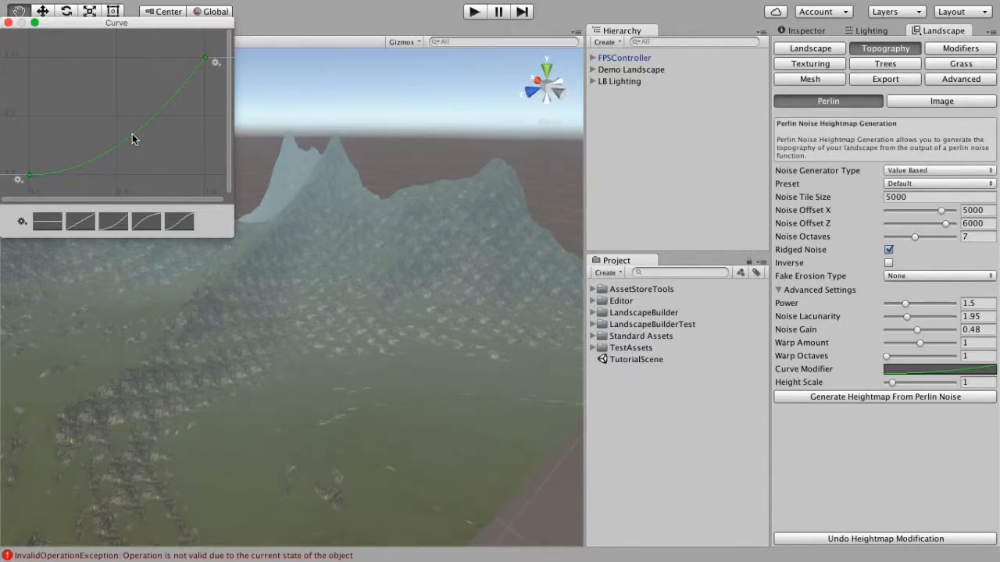
{"action": "right_click", "coordinate": [93, 163]}
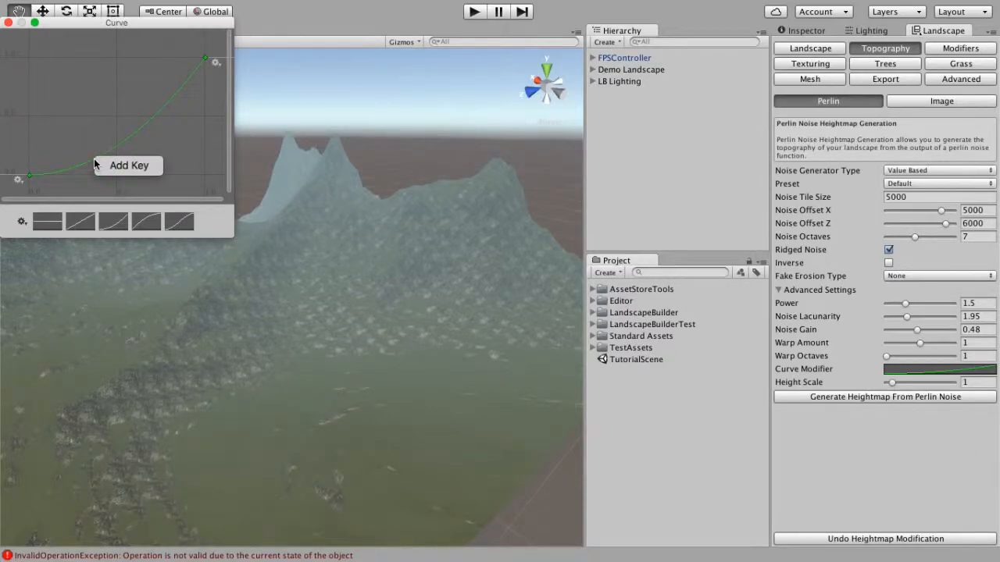
{"action": "left_click", "coordinate": [125, 165]}
{"action": "right_click", "coordinate": [131, 139]}
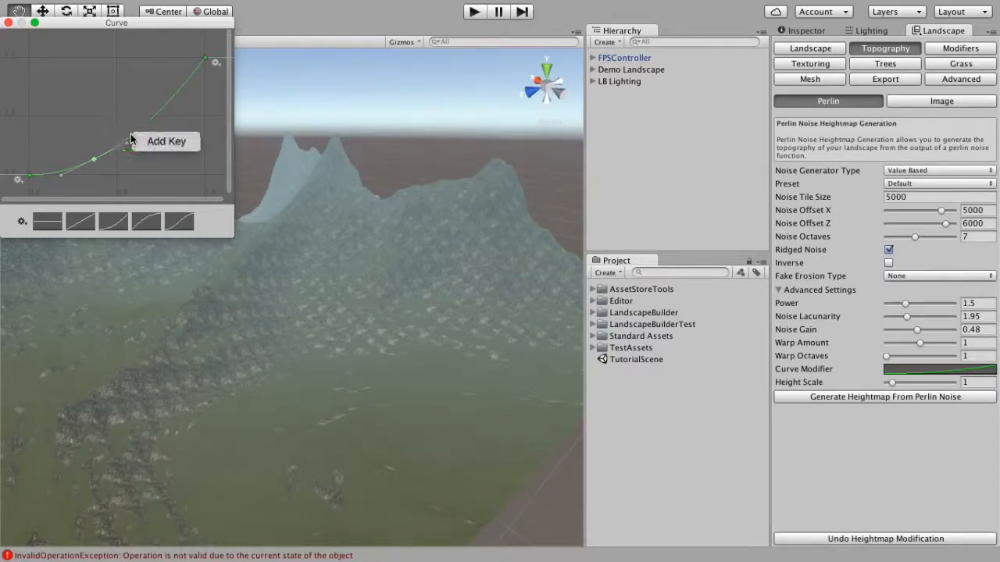
{"action": "left_click", "coordinate": [144, 142]}
{"action": "left_click_drag", "start_coordinate": [132, 138], "coordinate": [131, 124]}
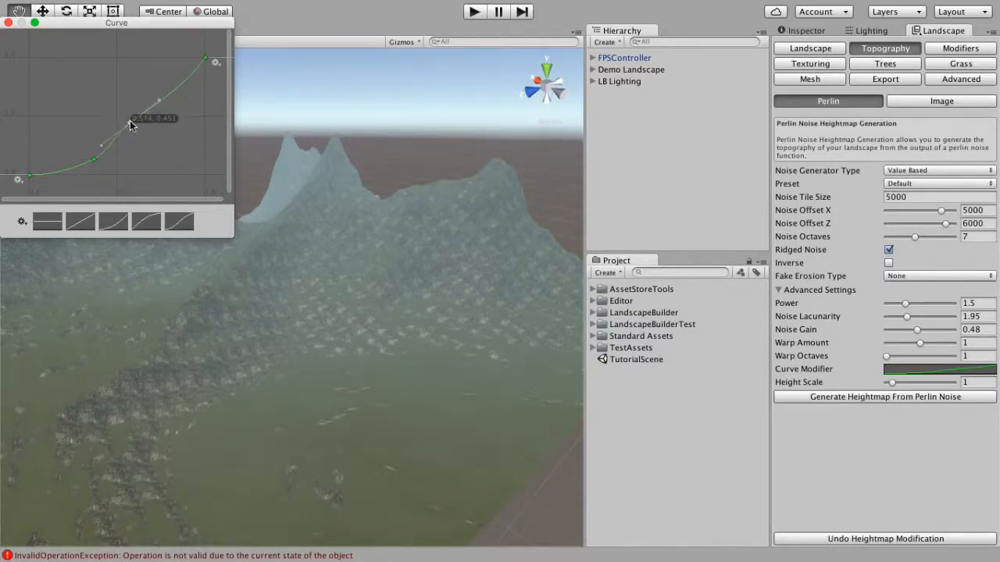
{"action": "left_click_drag", "start_coordinate": [94, 159], "coordinate": [93, 159]}
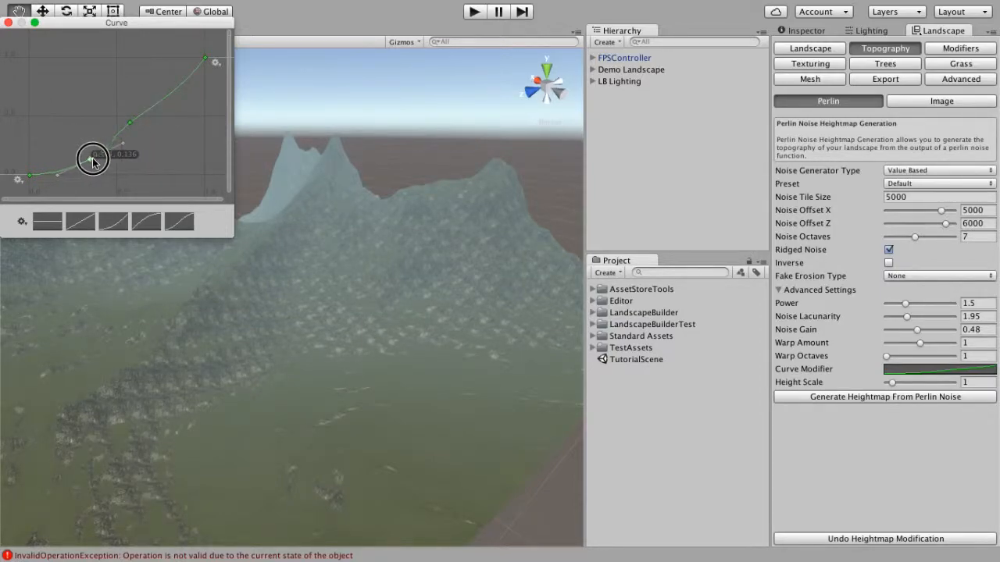
{"action": "left_click_drag", "start_coordinate": [129, 124], "coordinate": [126, 125]}
Step: Add a slightly lowered key to the upper part of the Curve Modifier and regenerate the heightmap from Perlin noise
{"action": "right_click", "coordinate": [165, 99]}
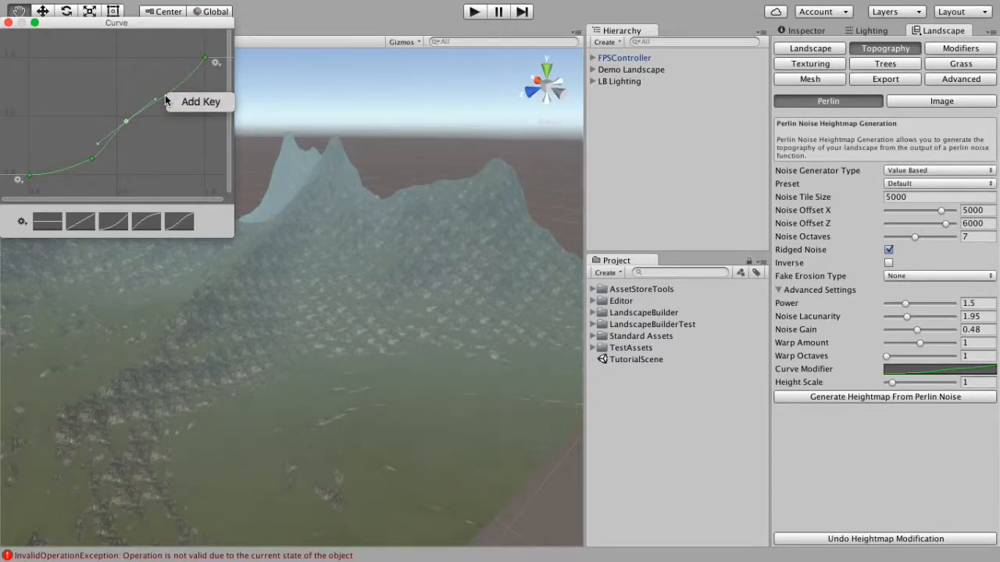
{"action": "left_click", "coordinate": [169, 101]}
{"action": "mouse_move", "coordinate": [165, 99]}
{"action": "left_mouse_down"}
{"action": "mouse_move", "coordinate": [196, 89]}
{"action": "mouse_move", "coordinate": [169, 103]}
{"action": "left_mouse_up"}
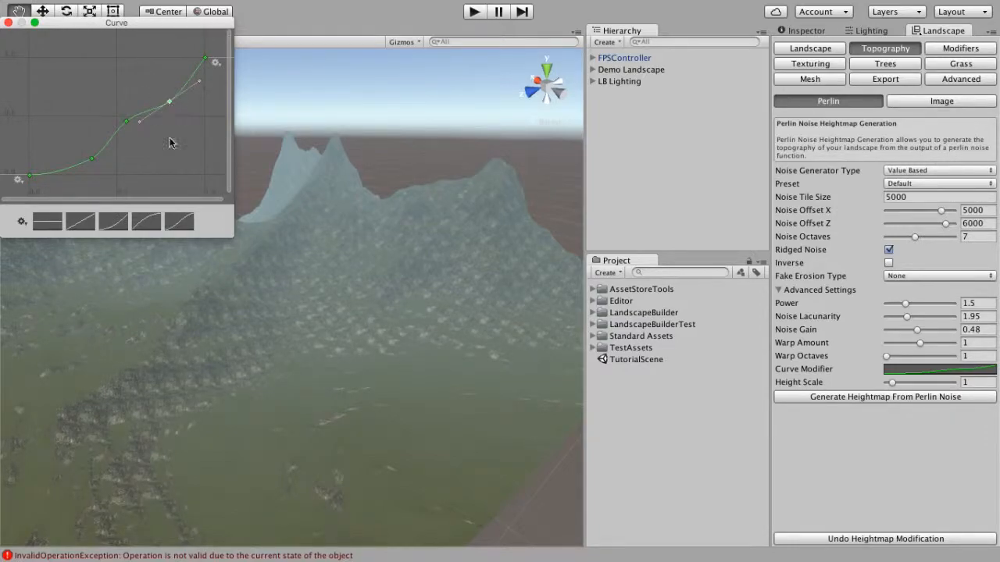
{"action": "left_click", "coordinate": [8, 22]}
{"action": "left_click", "coordinate": [906, 397]}
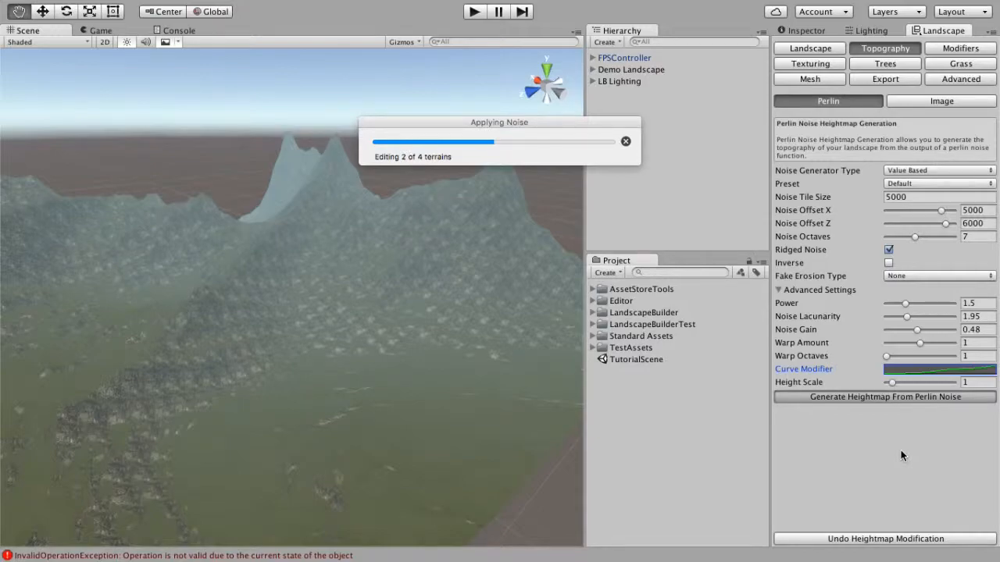
Step: Examine the slopes and plateaus of the regenerated landscape and compare them with the Curve Modifier's shape
{"action": "mouse_move", "coordinate": [539, 424]}
{"action": "left_mouse_down", "text": "alt"}
{"action": "mouse_move", "coordinate": [556, 427]}
{"action": "mouse_move", "coordinate": [461, 469]}
{"action": "mouse_move", "coordinate": [539, 438]}
{"action": "left_mouse_up", "text": "alt"}
{"action": "left_click_drag", "start_coordinate": [425, 359], "coordinate": [300, 355], "text": "alt"}
{"action": "left_click_drag", "start_coordinate": [354, 74], "coordinate": [420, 192], "text": "alt"}
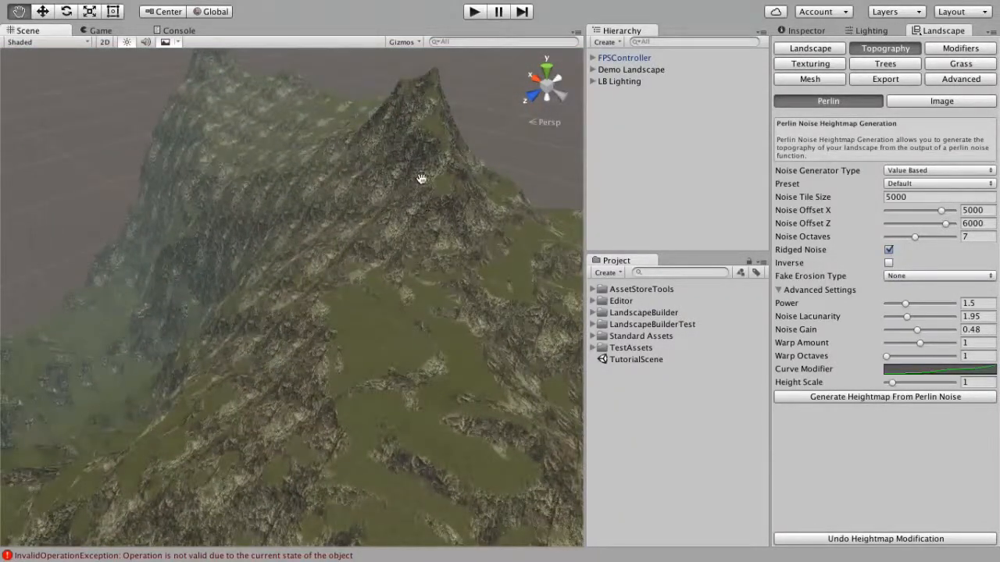
{"action": "left_click", "coordinate": [940, 370]}
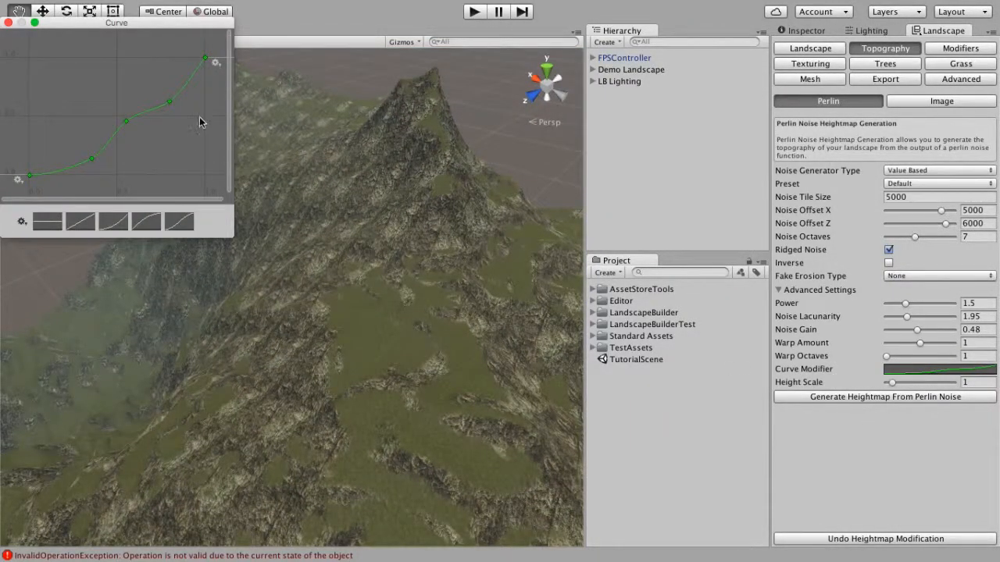
{"action": "left_click", "coordinate": [8, 21]}
{"action": "left_click_drag", "start_coordinate": [323, 406], "coordinate": [289, 353], "text": "alt"}
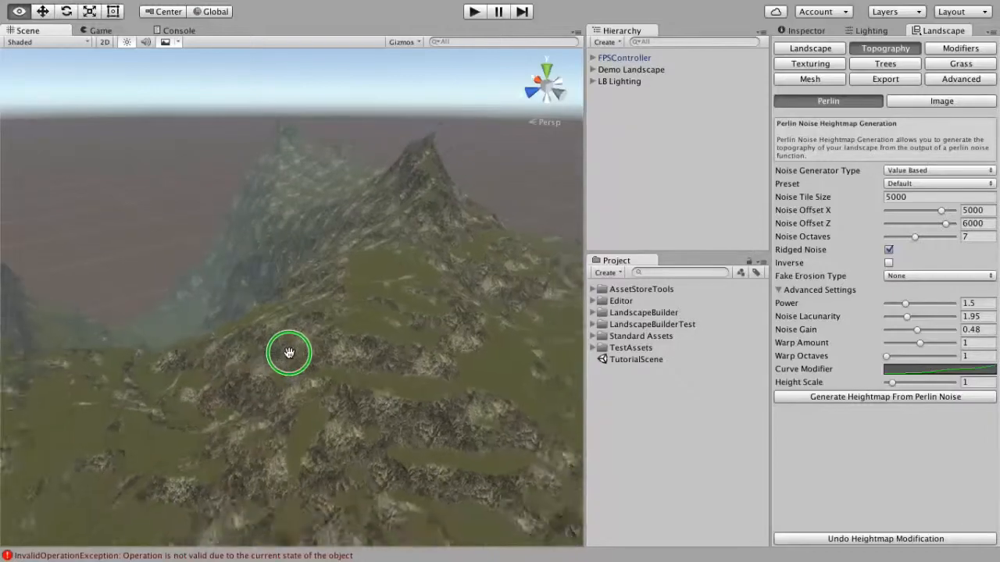
{"action": "key", "text": "s"}
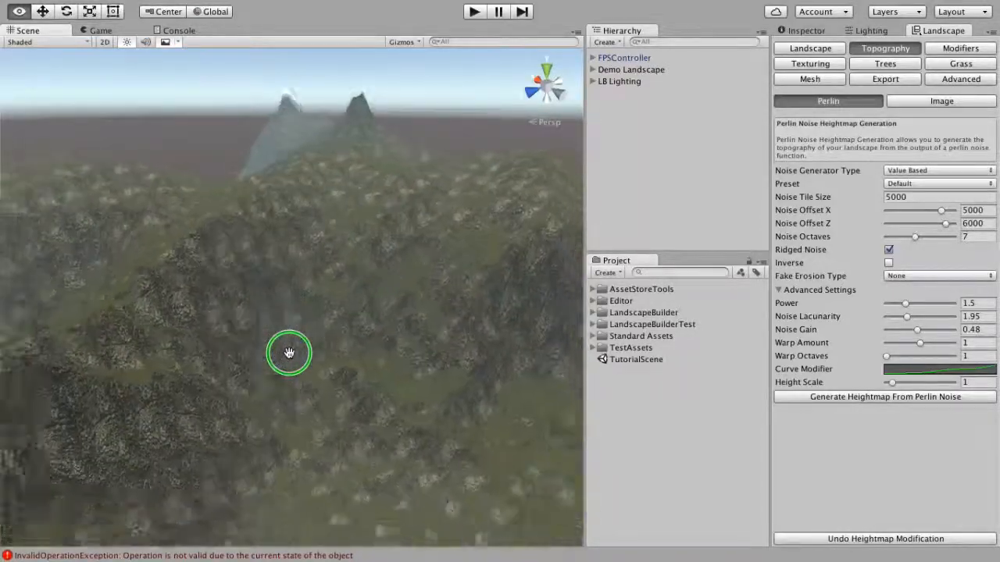